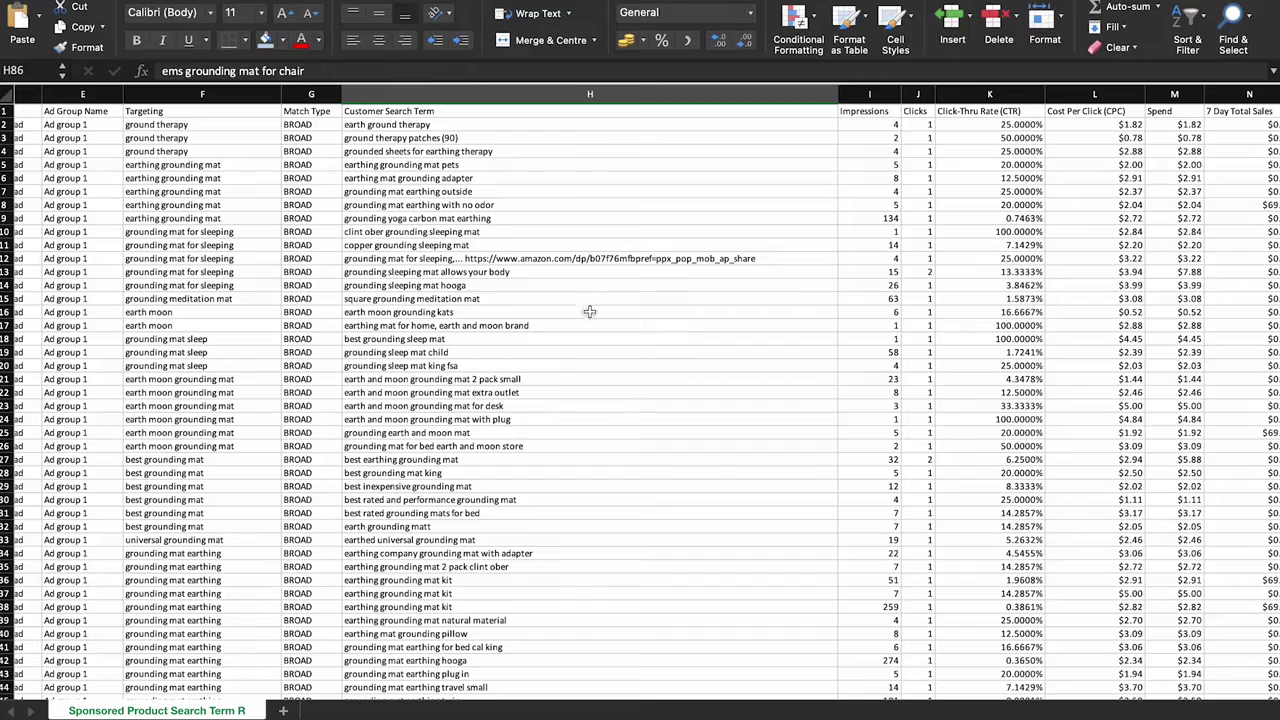
- Scroll the search term report right until column O, Total Advertising Cost of Sales (ACOS), shows
{"action": "scroll", "coordinate": [620, 463], "scroll_direction": "down", "scroll_amount": 6}
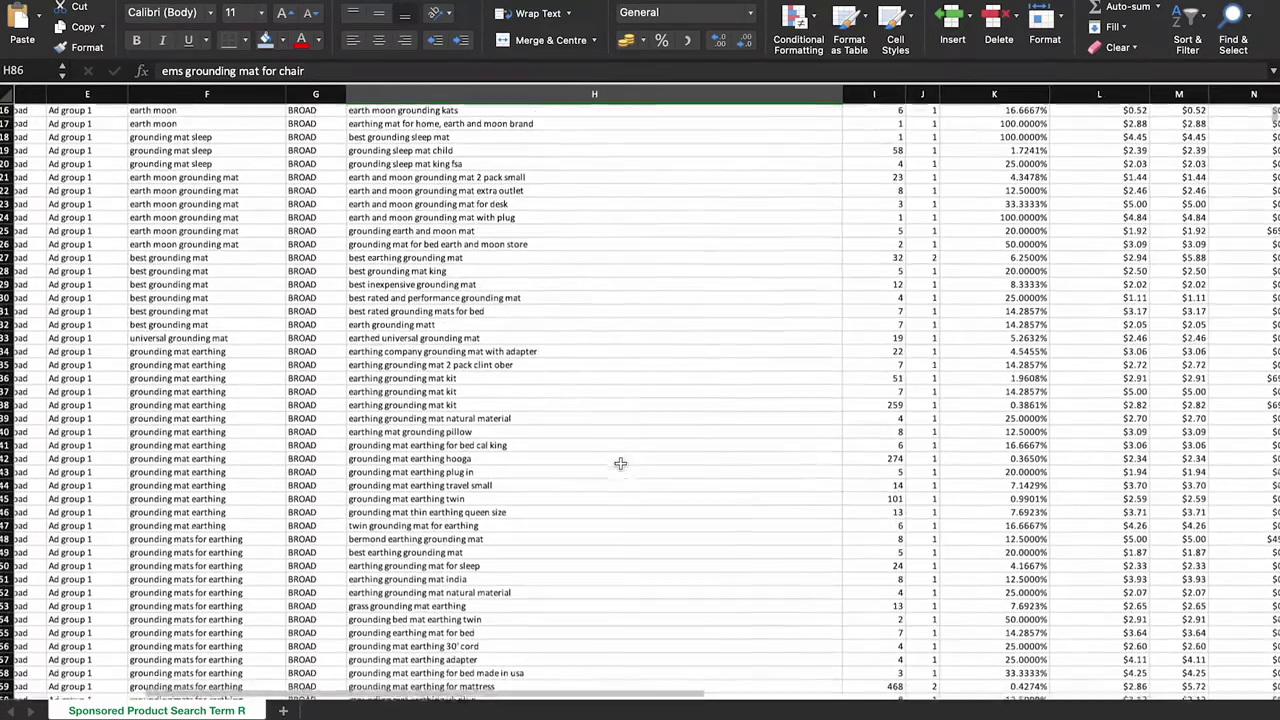
{"action": "scroll", "coordinate": [620, 463], "scroll_direction": "up", "scroll_amount": 6}
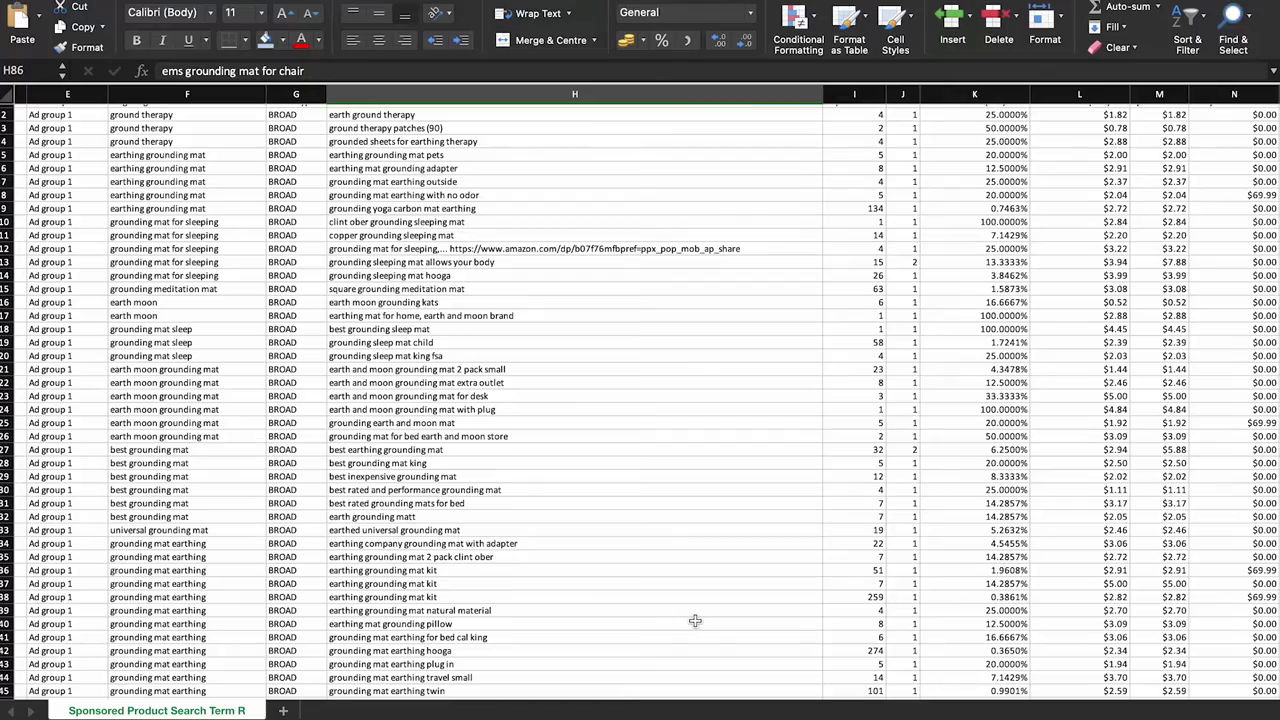
{"action": "scroll", "coordinate": [695, 621], "scroll_direction": "down", "scroll_amount": 4}
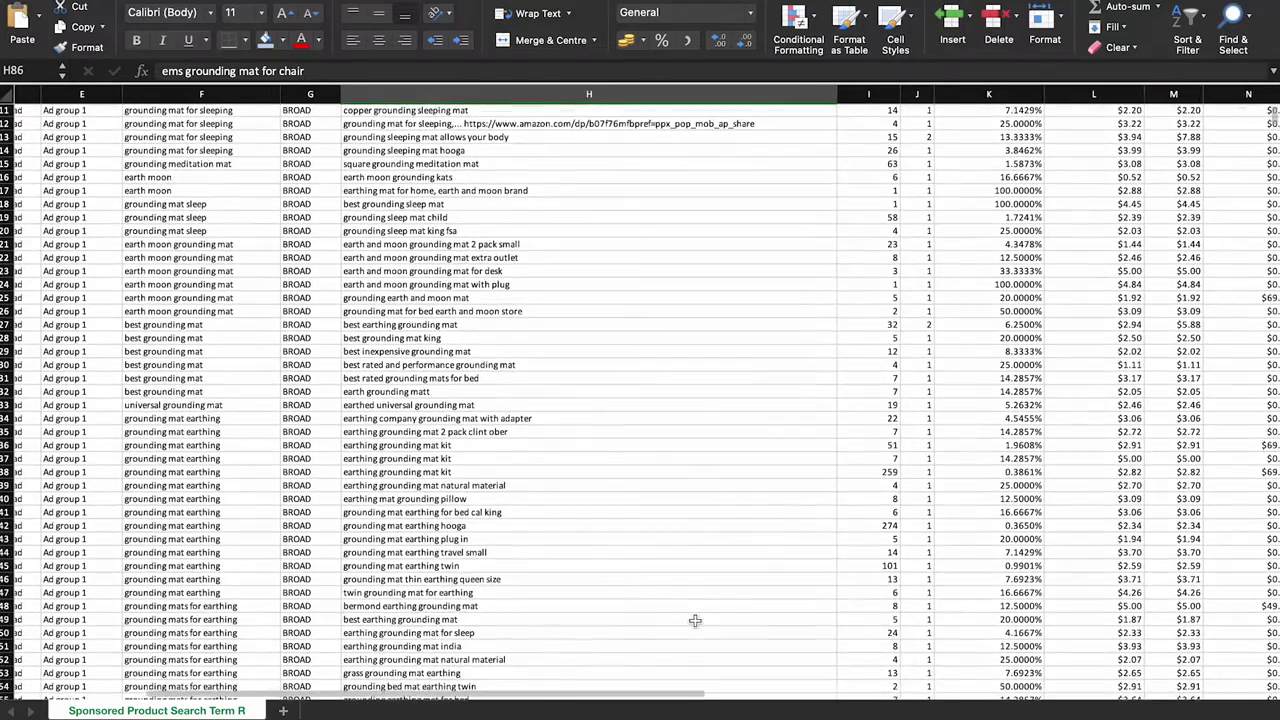
{"action": "scroll", "coordinate": [695, 621], "scroll_direction": "up", "scroll_amount": 4}
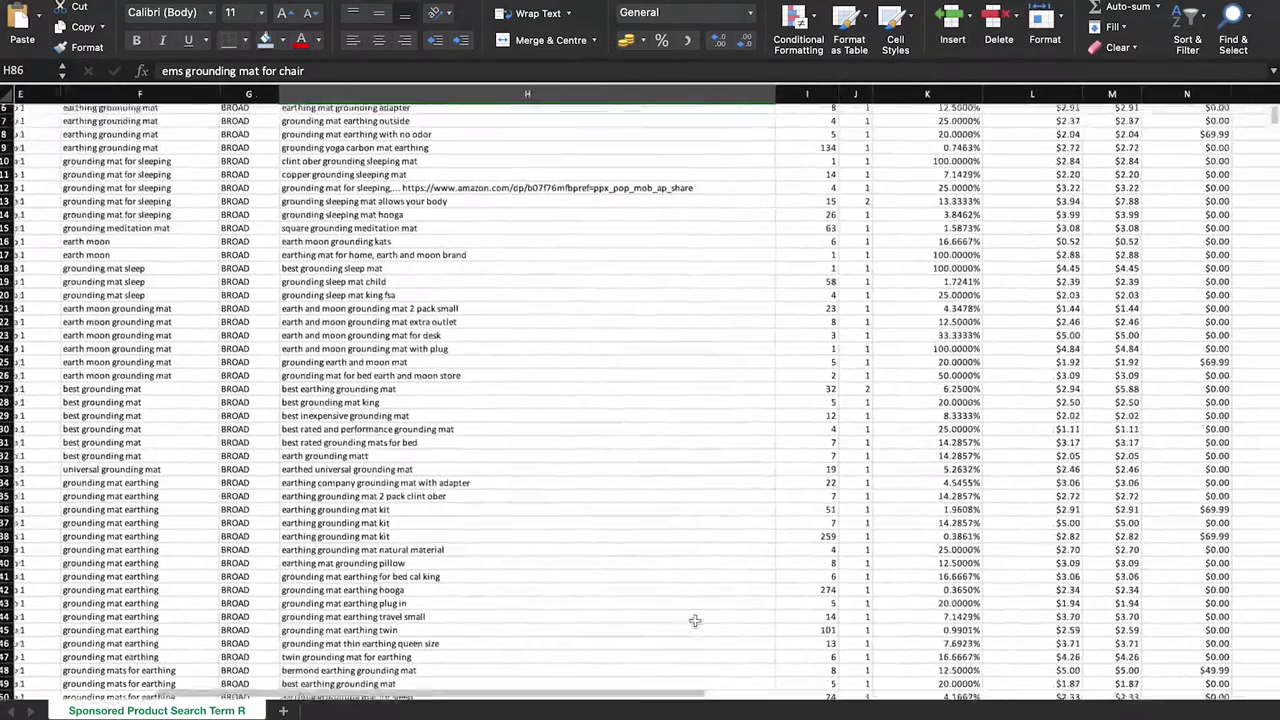
{"action": "scroll", "coordinate": [695, 621], "scroll_direction": "up", "scroll_amount": 1}
{"action": "scroll", "coordinate": [695, 621], "scroll_direction": "left", "scroll_amount": 1}
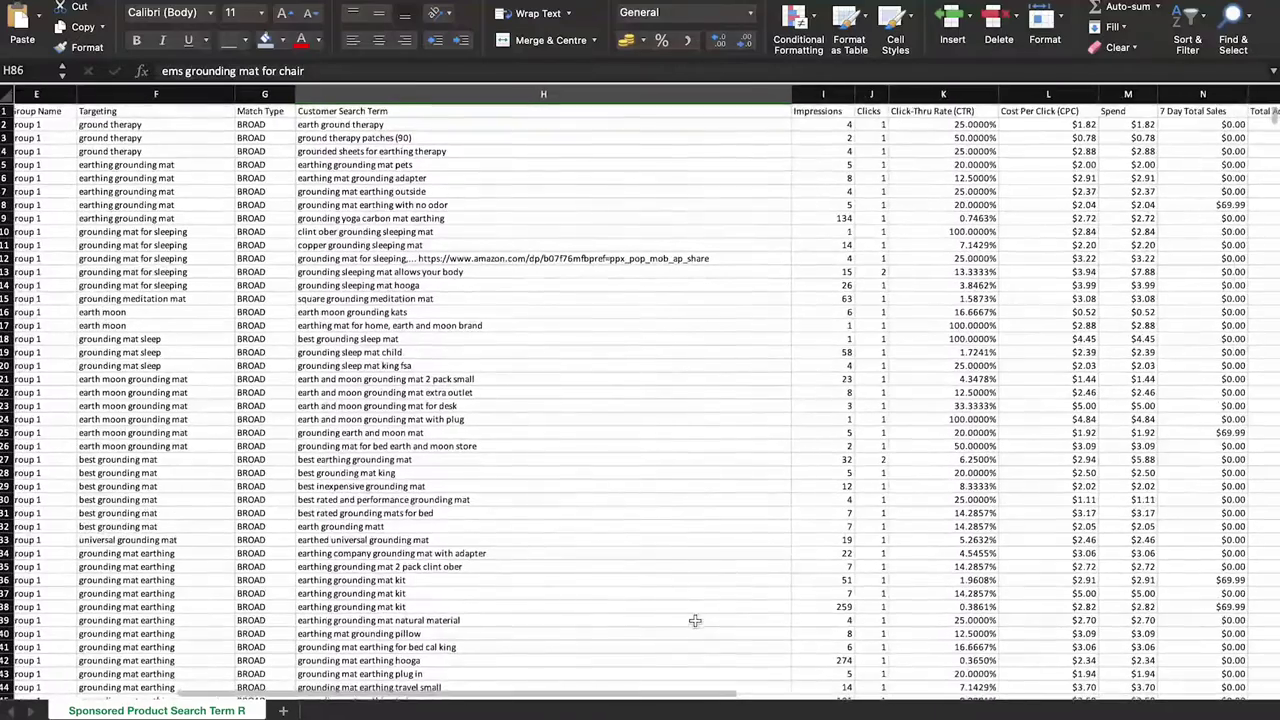
{"action": "scroll", "coordinate": [695, 621], "scroll_direction": "right", "scroll_amount": 3}
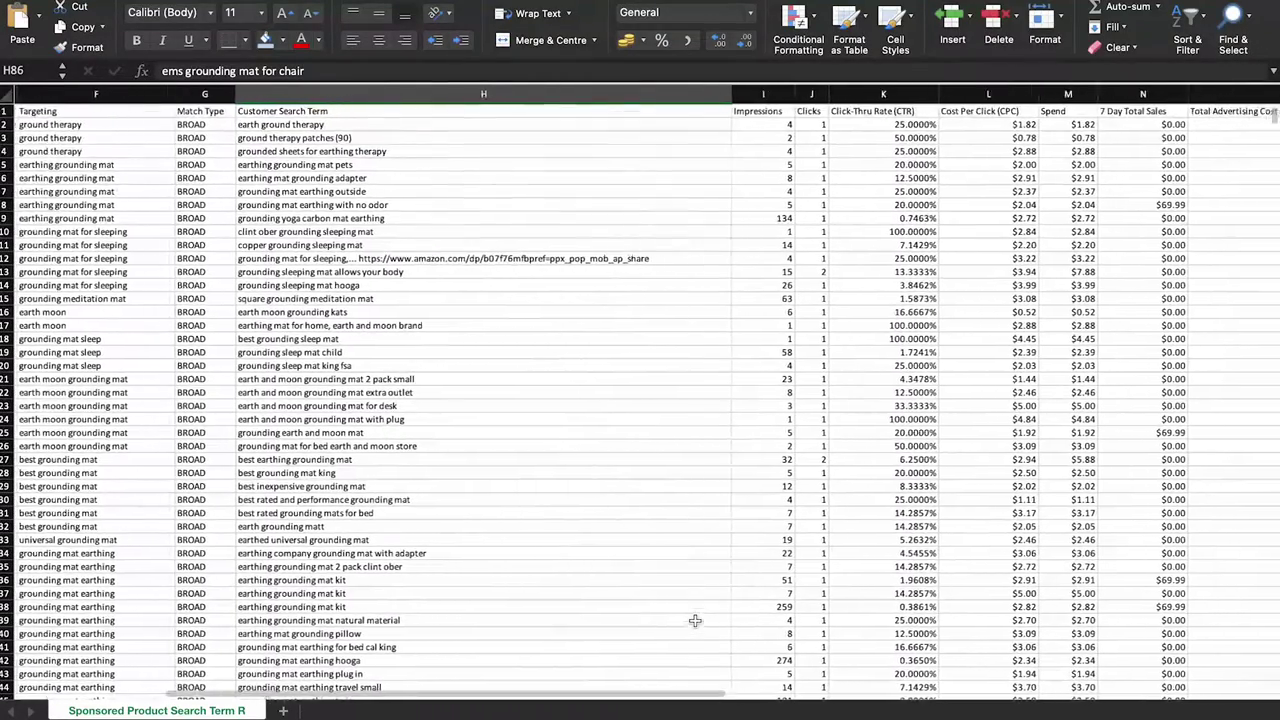
{"action": "scroll", "coordinate": [695, 621], "scroll_direction": "right", "scroll_amount": 2}
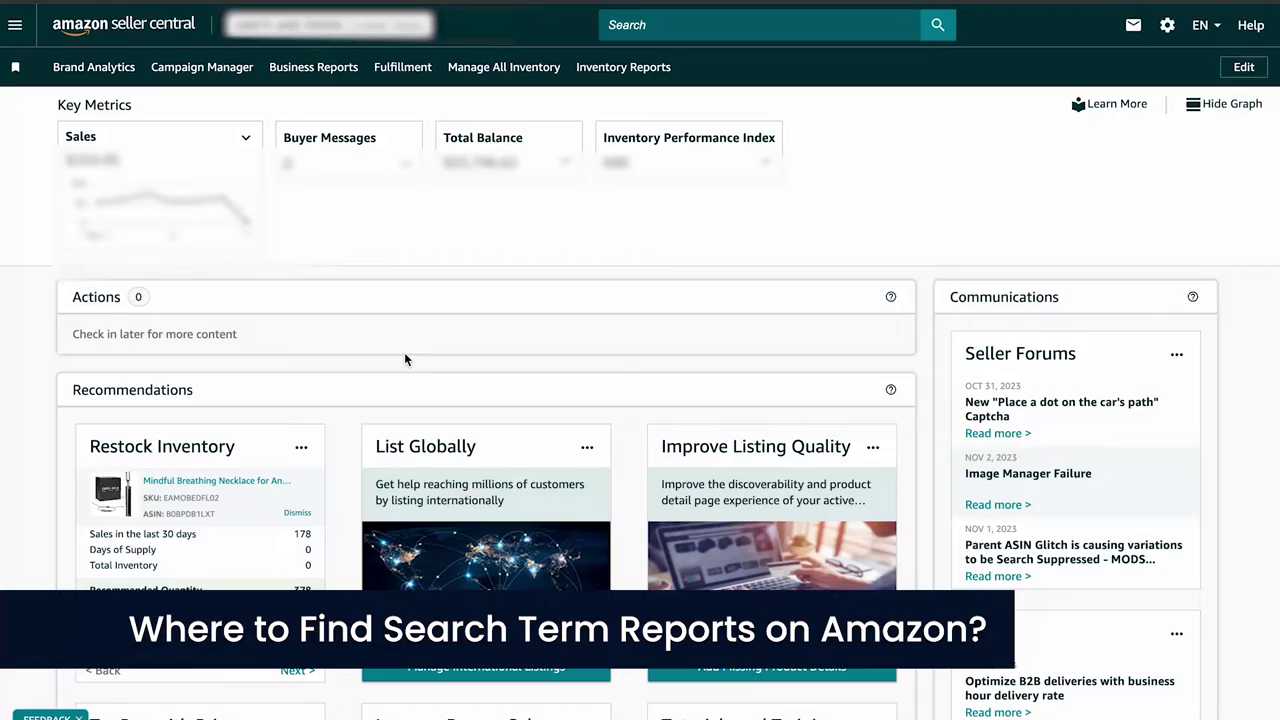
- Go to Reports > Advertising Reports from the Seller Central navigation menu
{"action": "left_click", "coordinate": [15, 25]}
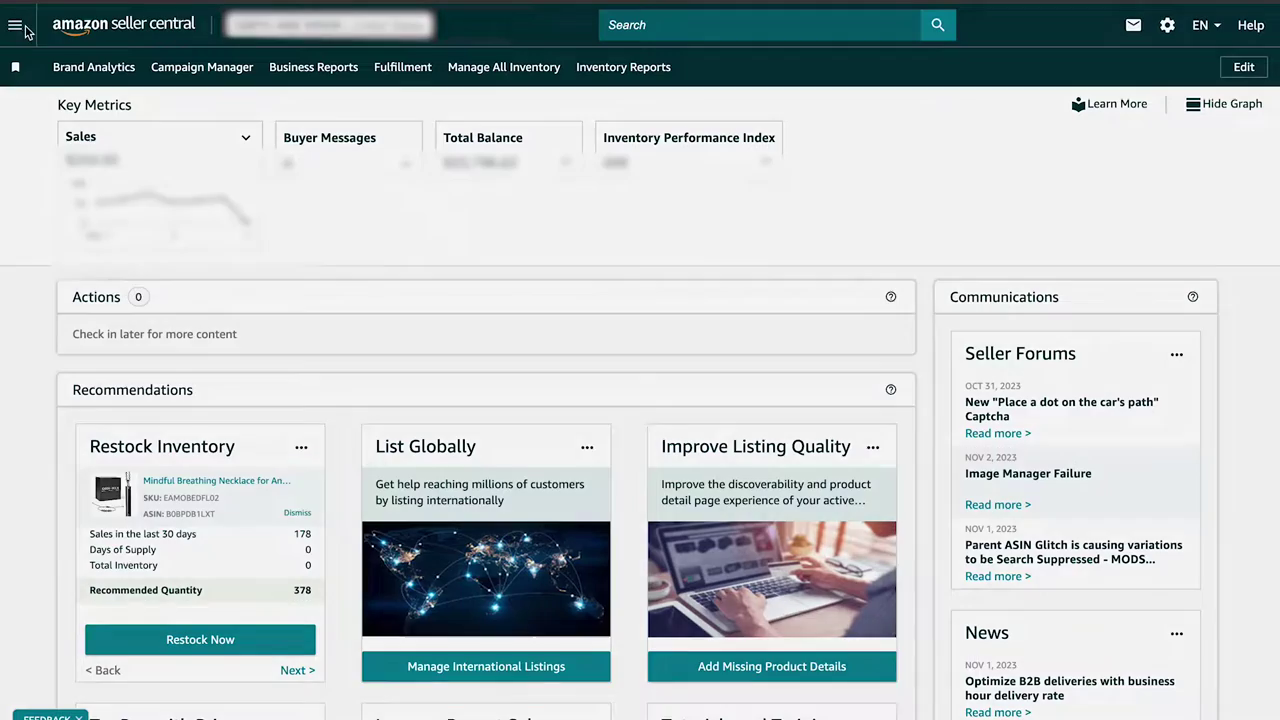
{"action": "mouse_move", "coordinate": [57, 272]}
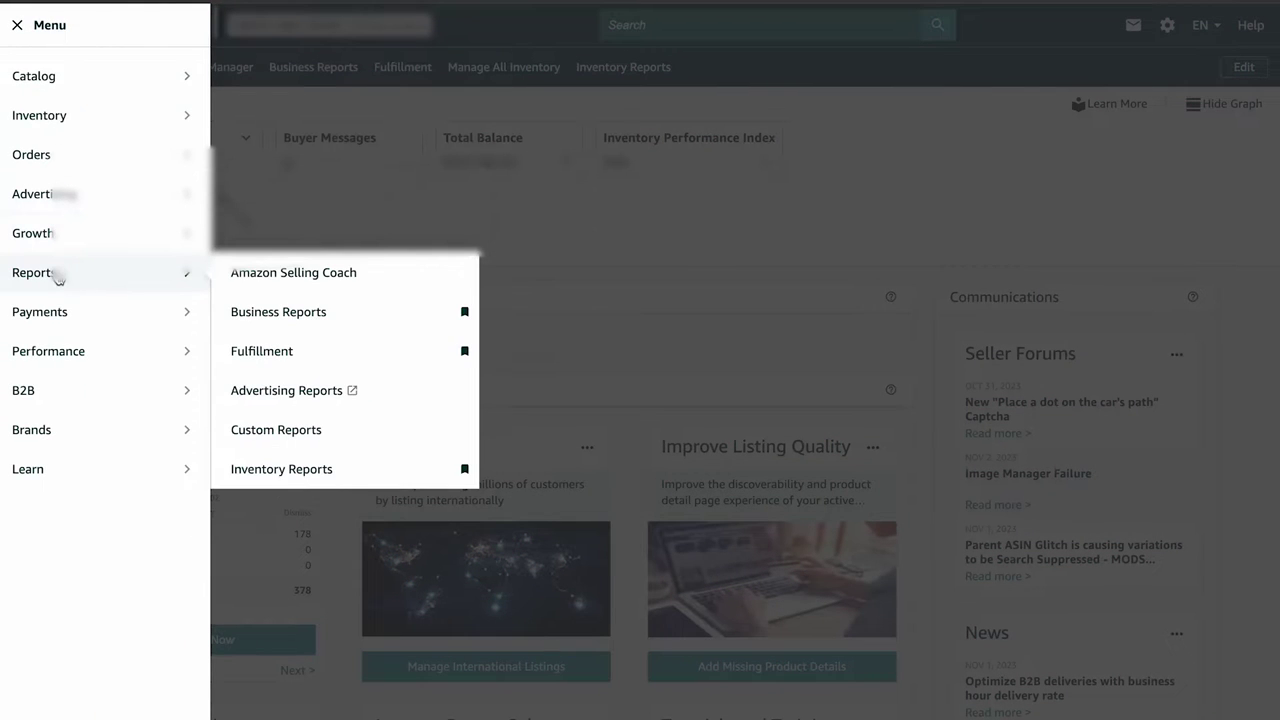
{"action": "left_click", "coordinate": [296, 406]}
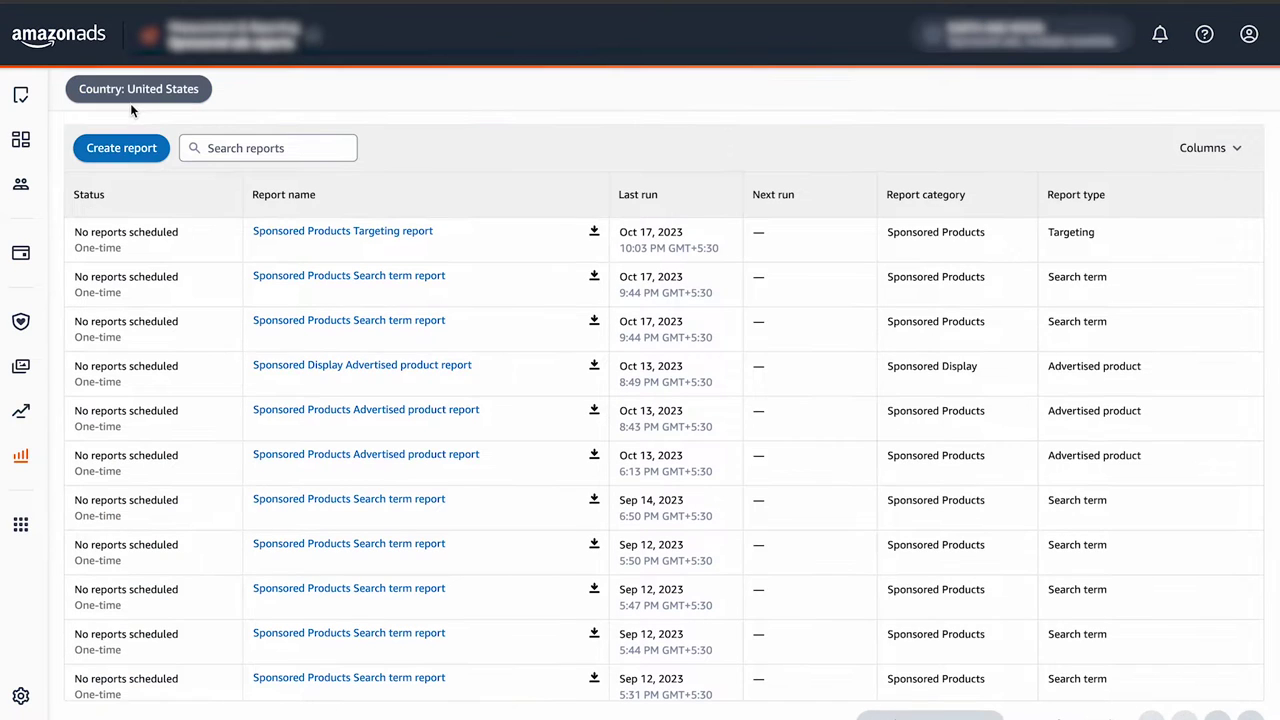
- Start a new report with the Create report button above the reports table
{"action": "left_click", "coordinate": [131, 150]}
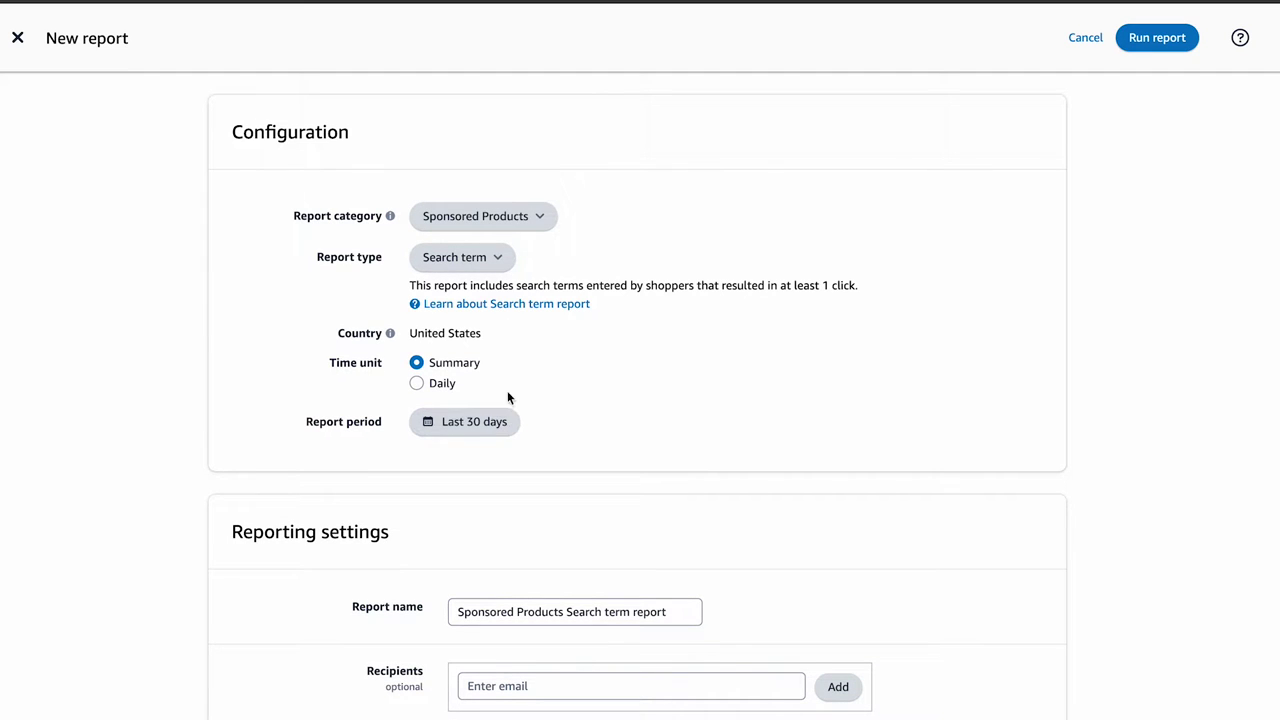
- Keep category Sponsored Products, choose report type Search term, and select the Daily time unit
{"action": "left_click", "coordinate": [524, 226]}
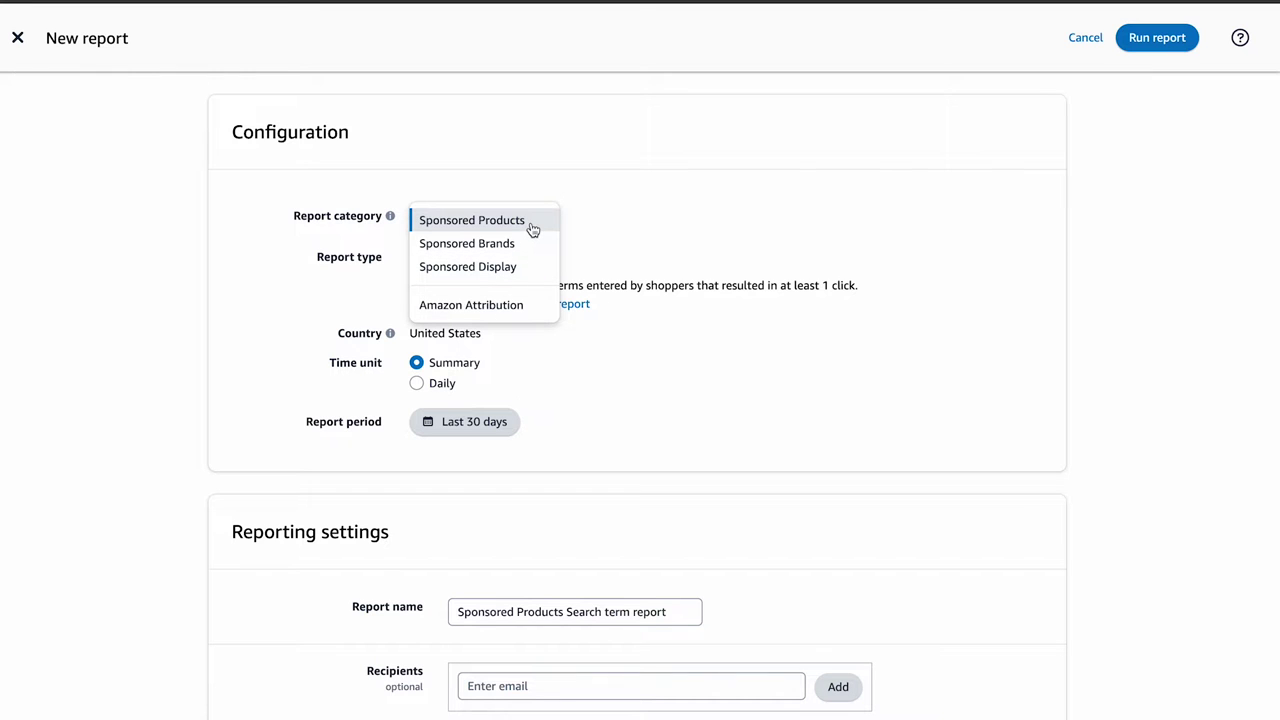
{"action": "left_click", "coordinate": [531, 224]}
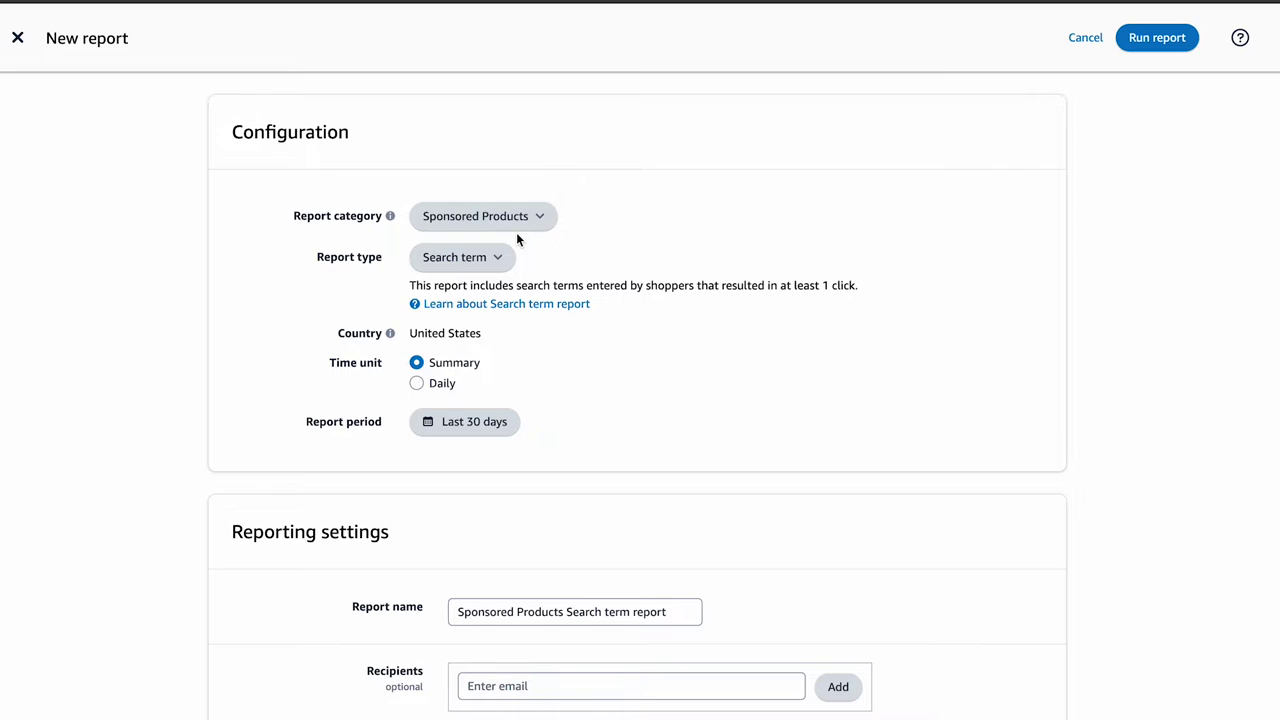
{"action": "left_click", "coordinate": [497, 259]}
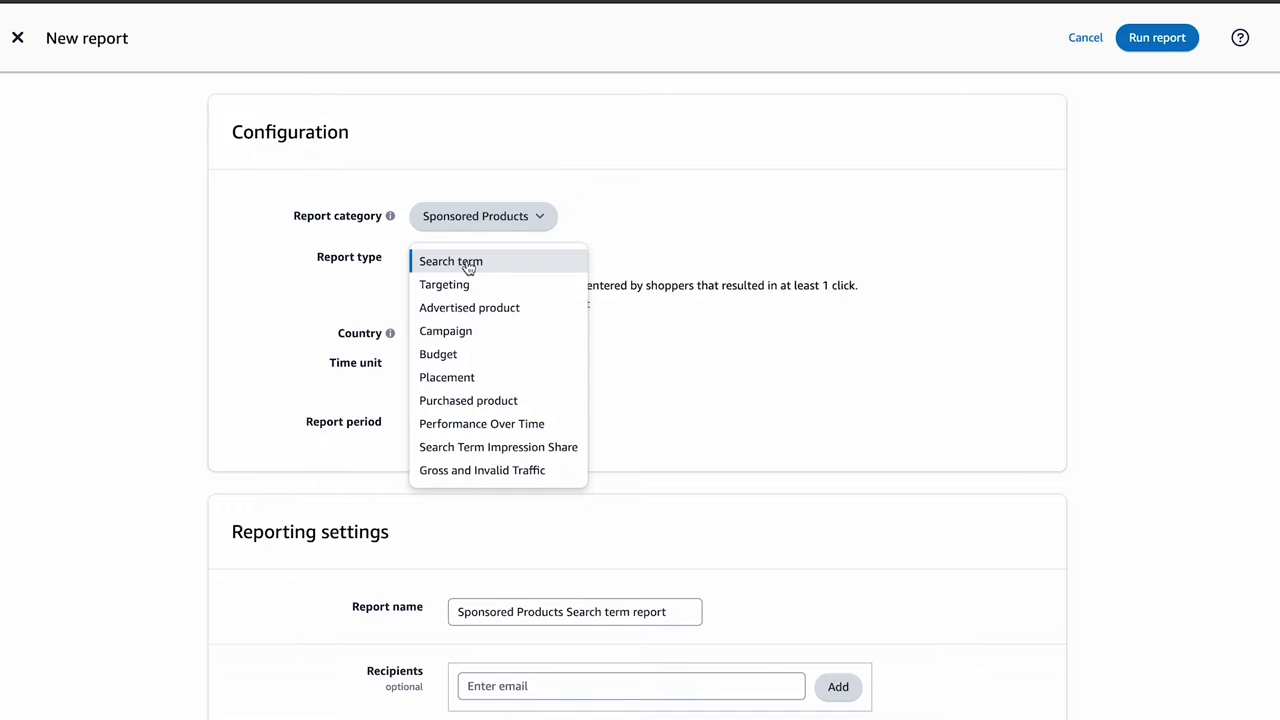
{"action": "left_click", "coordinate": [468, 263]}
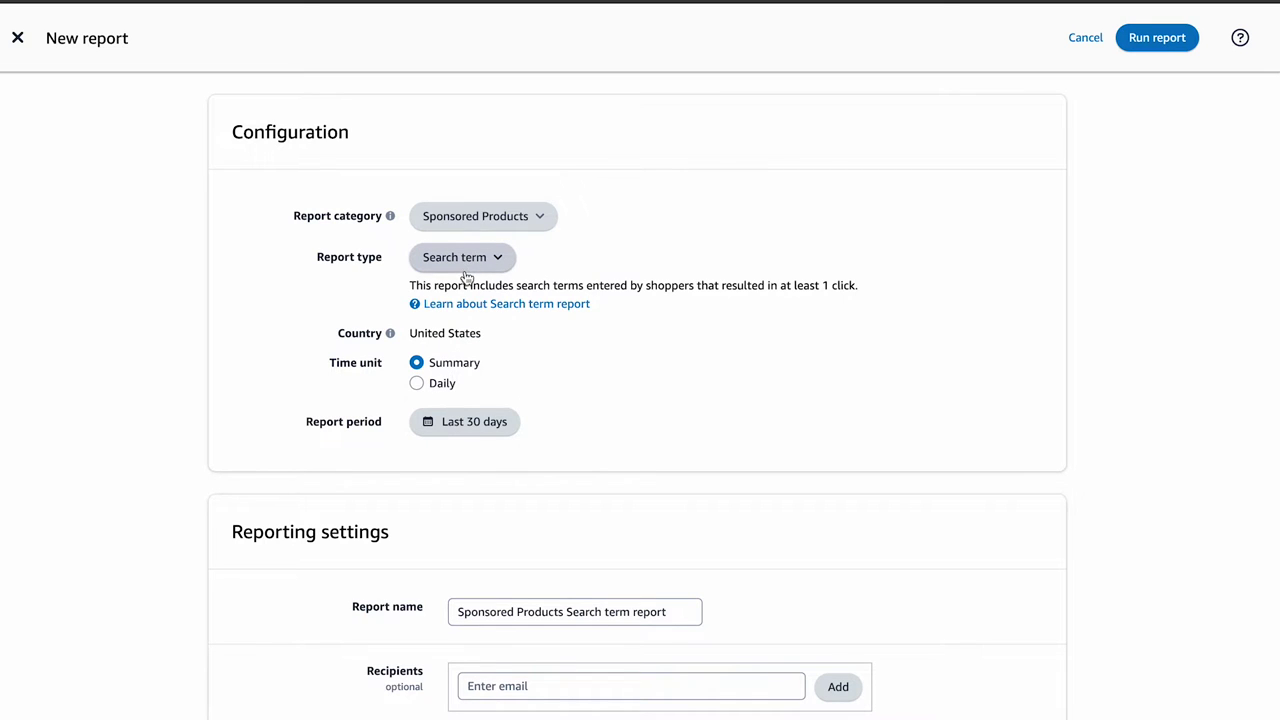
{"action": "left_click", "coordinate": [445, 386]}
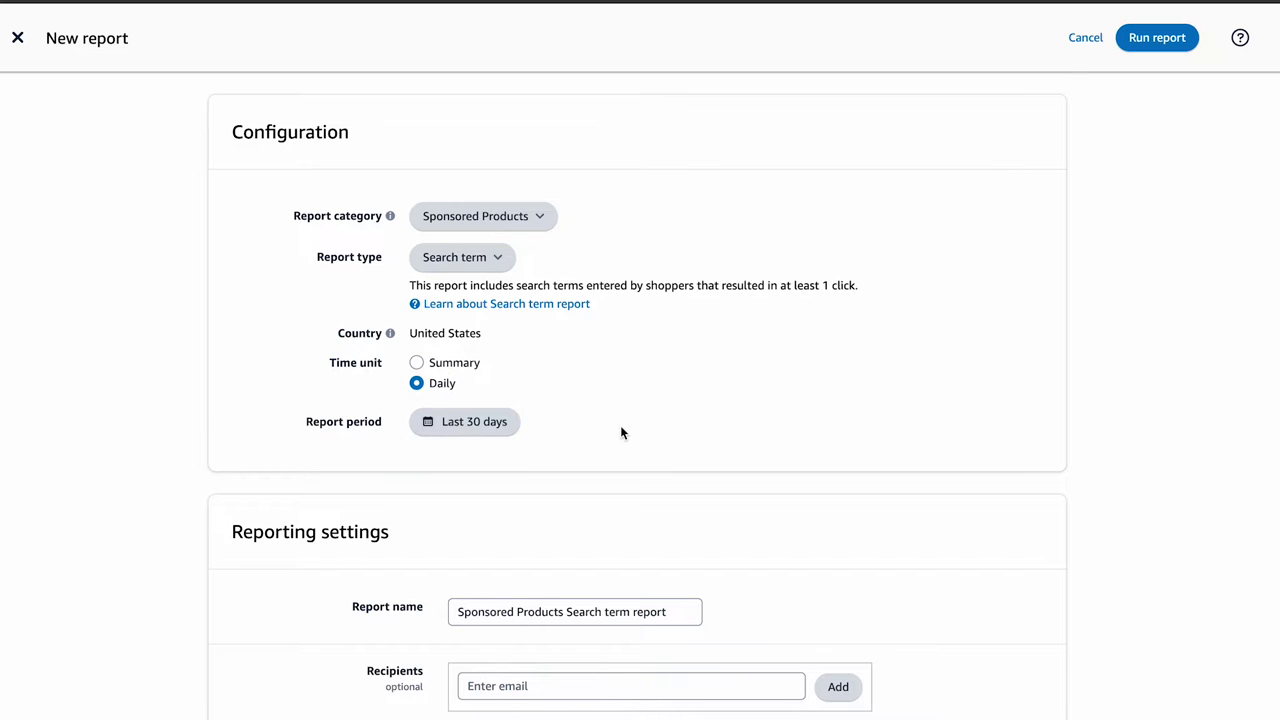
- Scroll the Excel search term report to view its rows from the Portfolio name and Currency columns
{"action": "scroll", "coordinate": [620, 425], "scroll_direction": "down", "scroll_amount": 2}
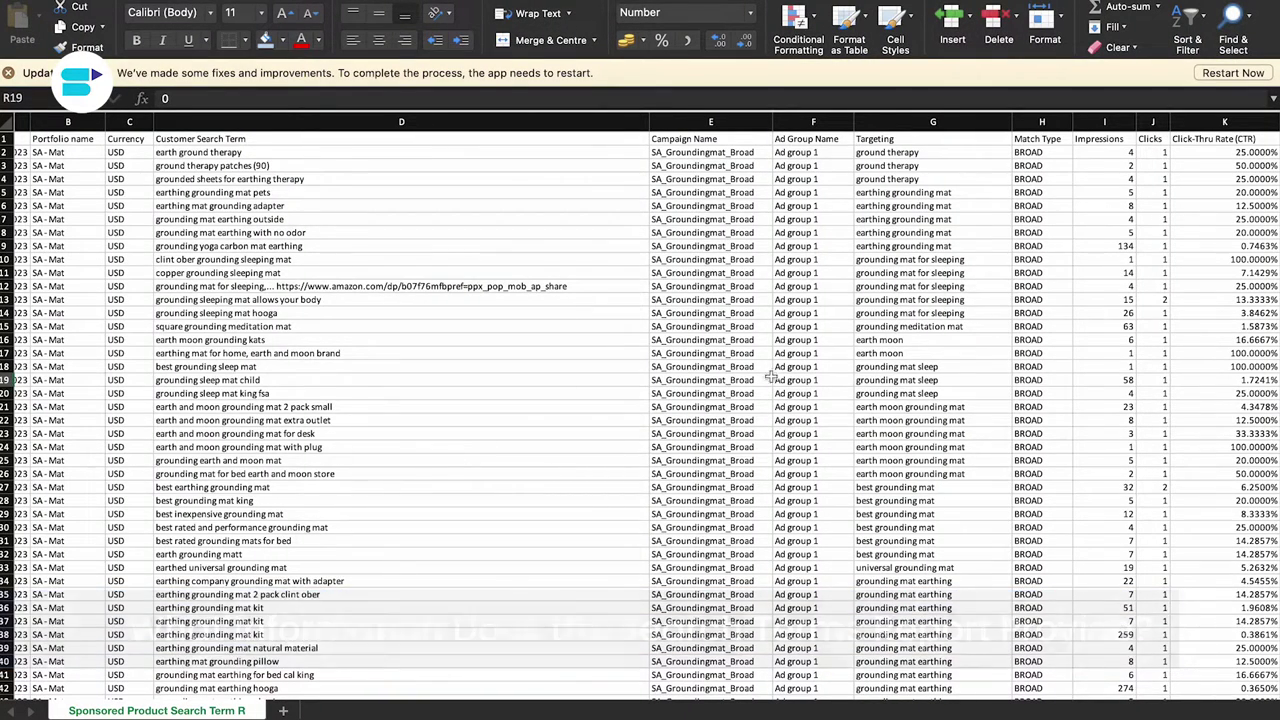
{"action": "left_click", "coordinate": [267, 142]}
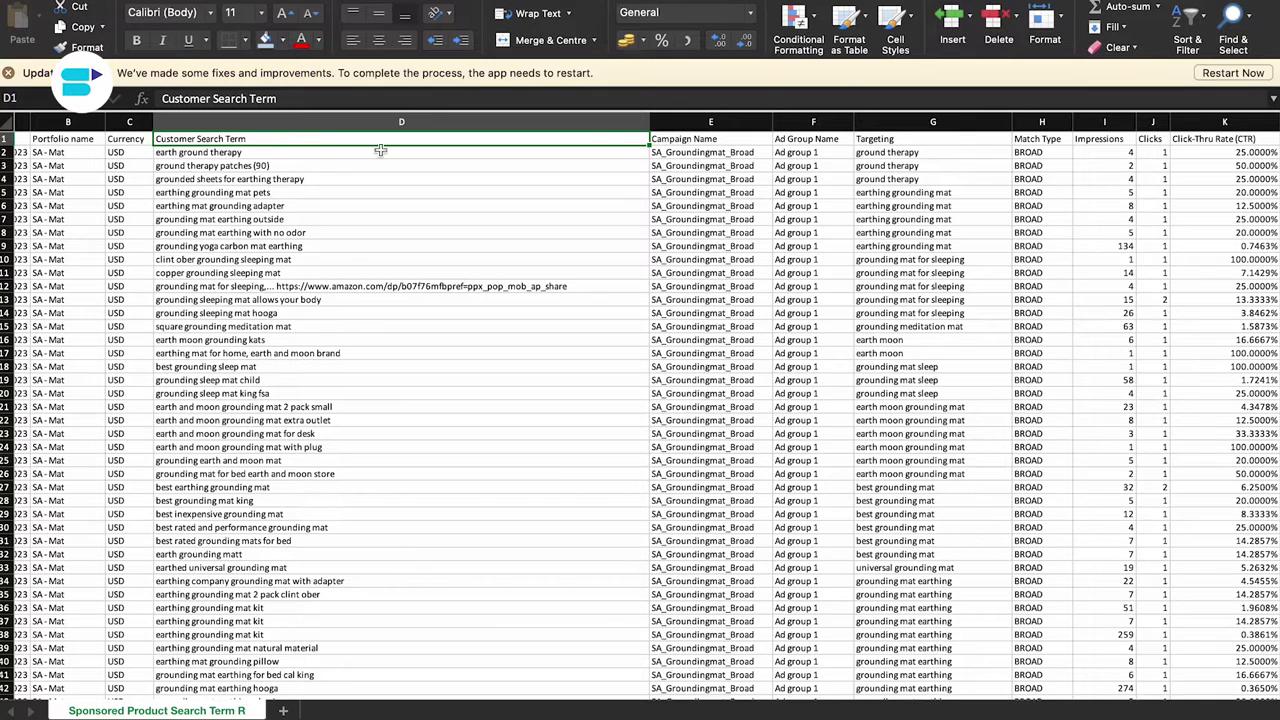
{"action": "left_click", "coordinate": [701, 139]}
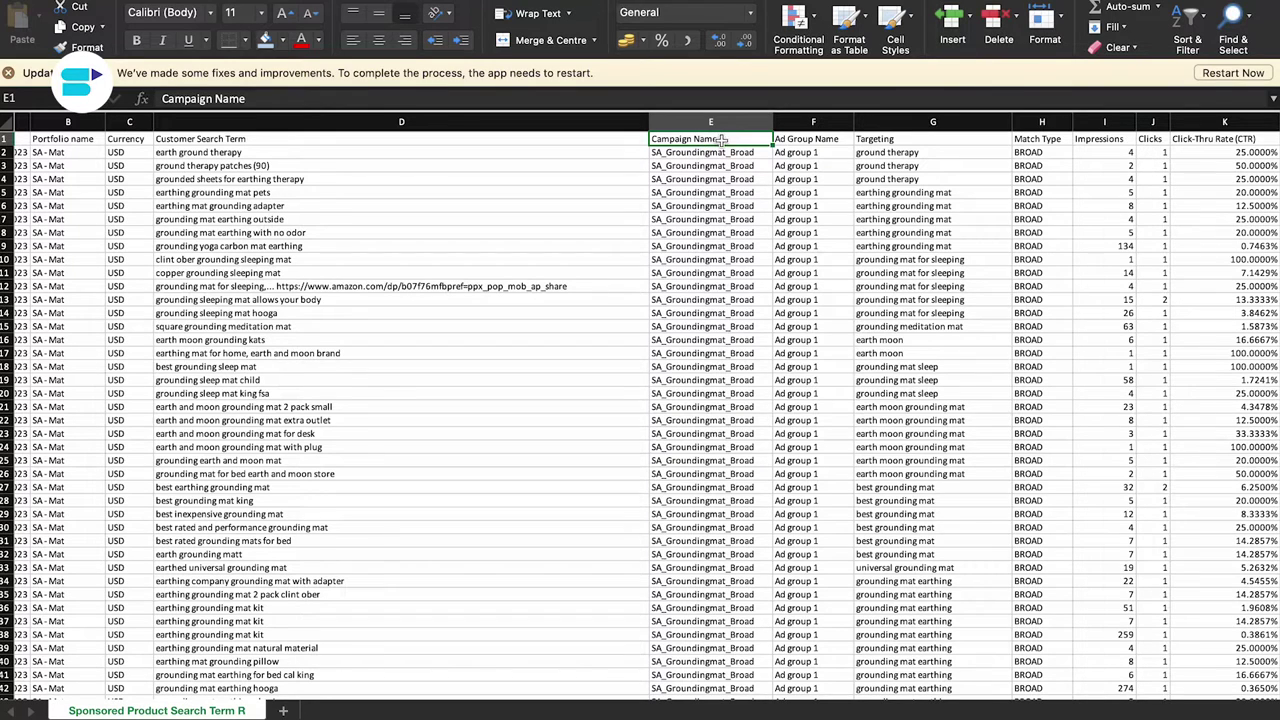
{"action": "left_click", "coordinate": [838, 141]}
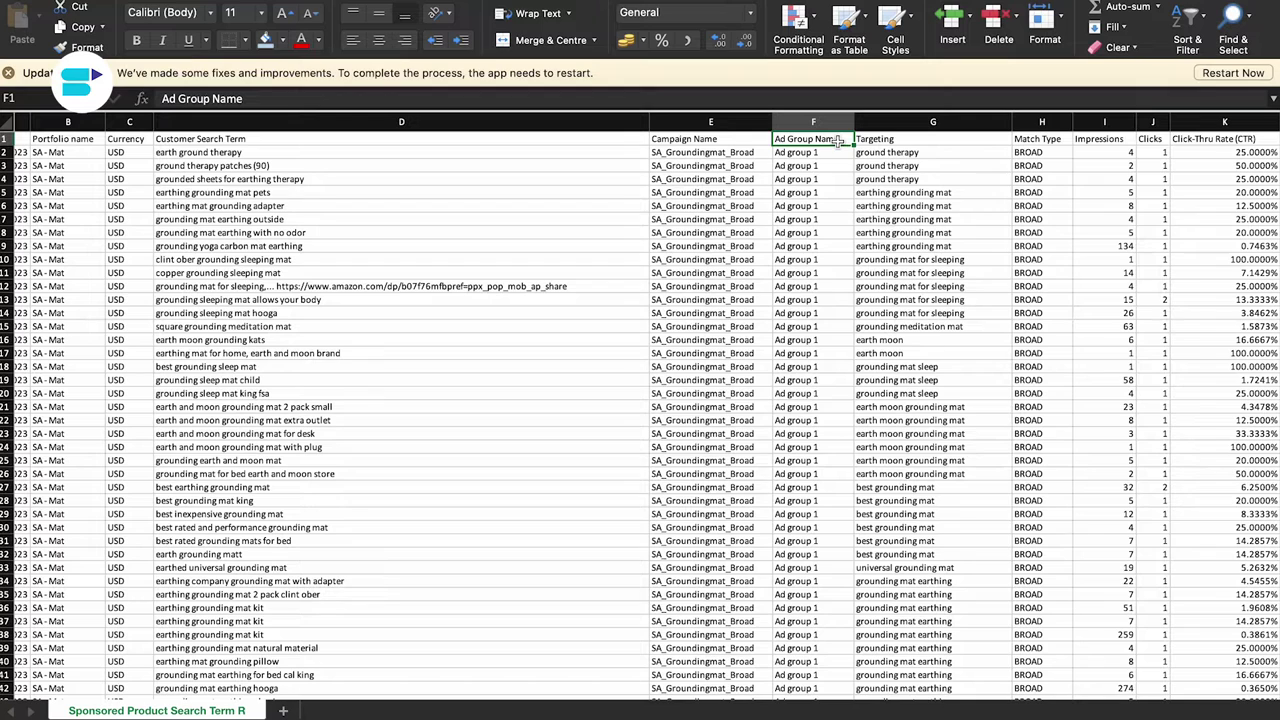
{"action": "left_click", "coordinate": [921, 138]}
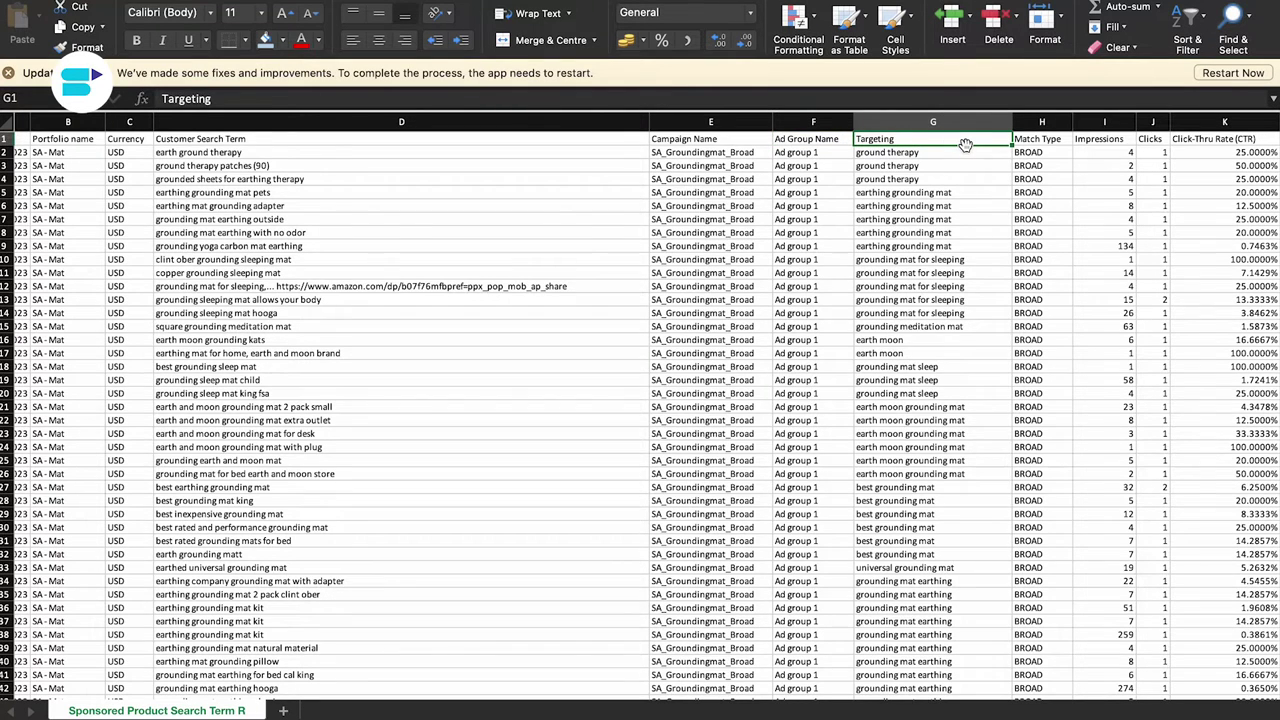
{"action": "scroll", "coordinate": [965, 145], "scroll_direction": "right", "scroll_amount": 3}
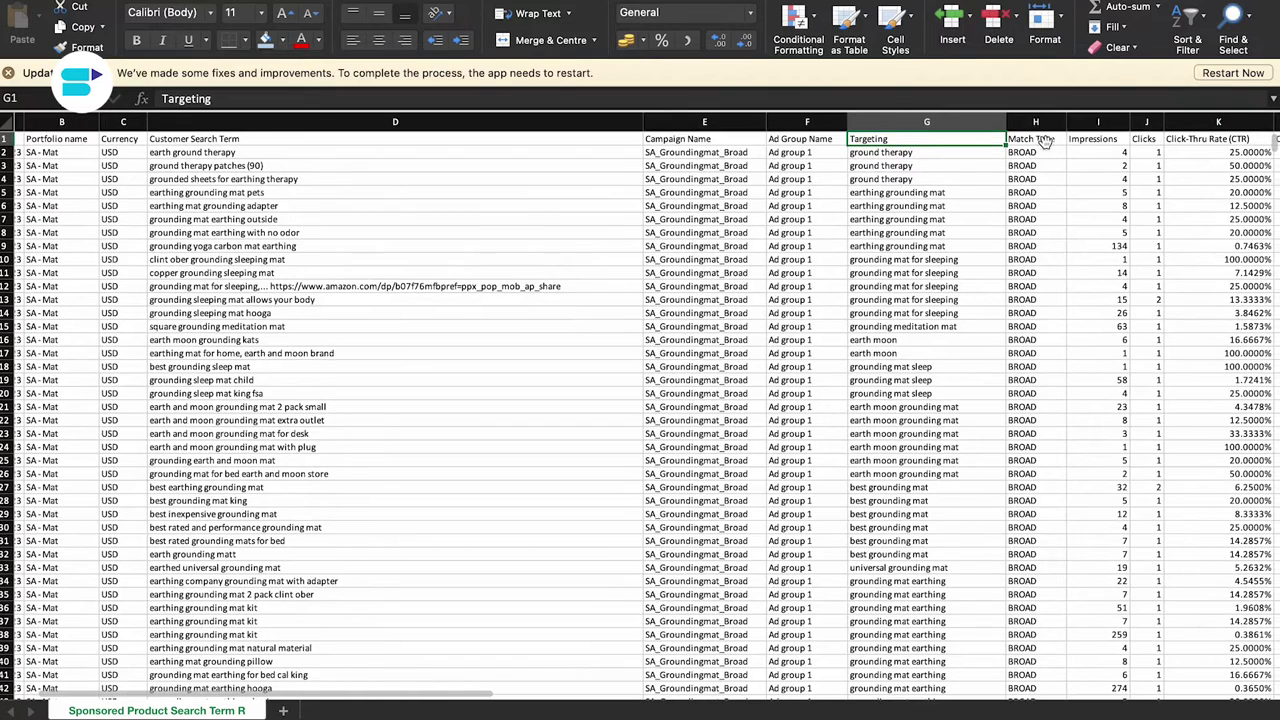
{"action": "left_click", "coordinate": [1043, 140]}
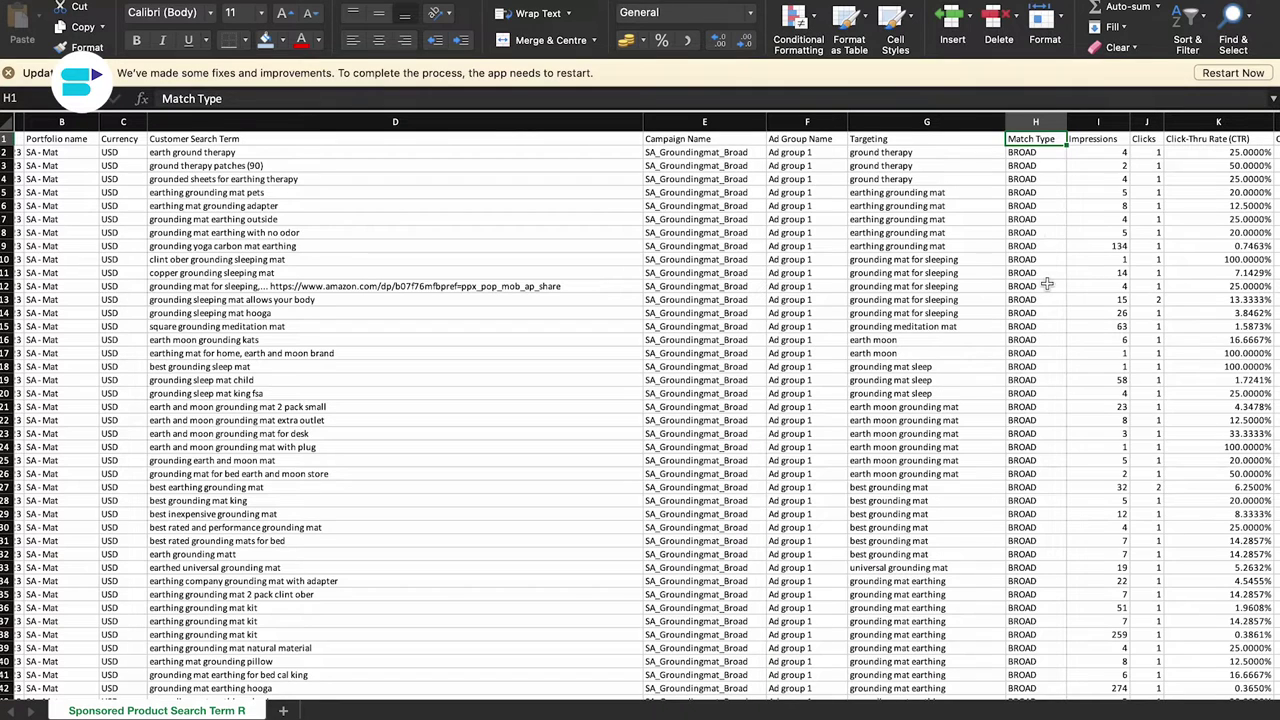
{"action": "left_click", "coordinate": [1096, 143]}
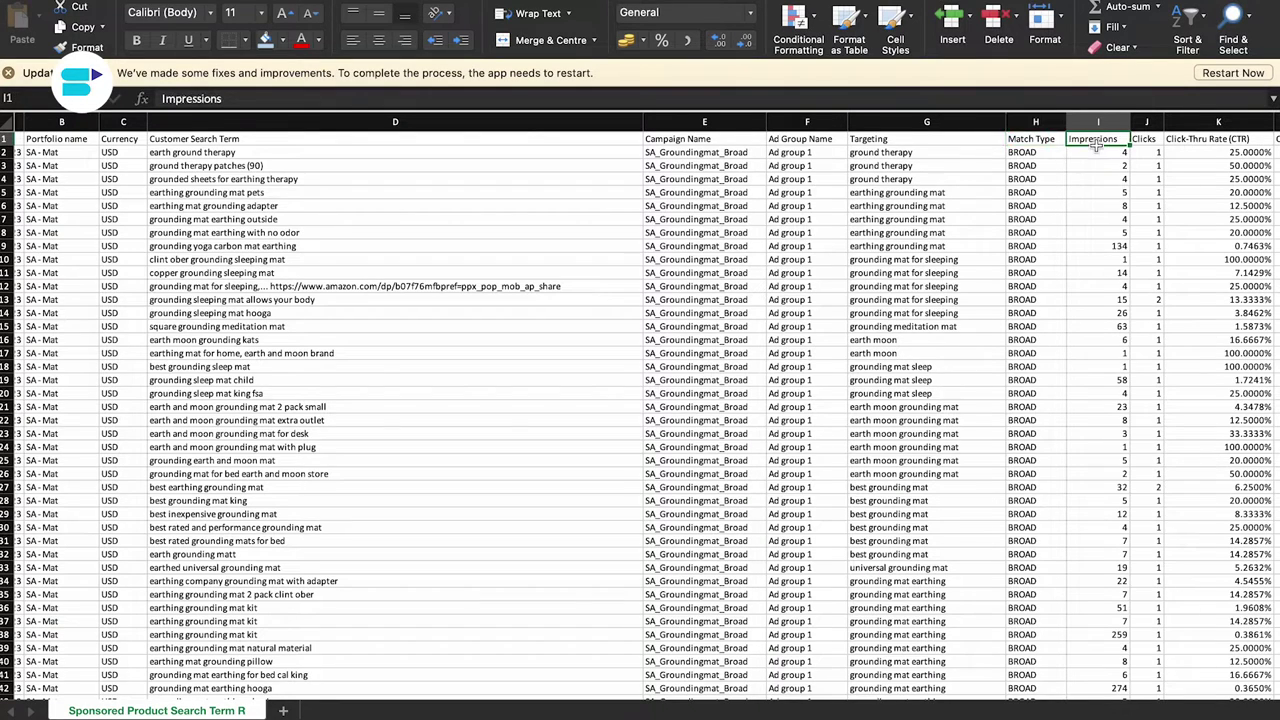
{"action": "scroll", "coordinate": [1136, 286], "scroll_direction": "right", "scroll_amount": 10}
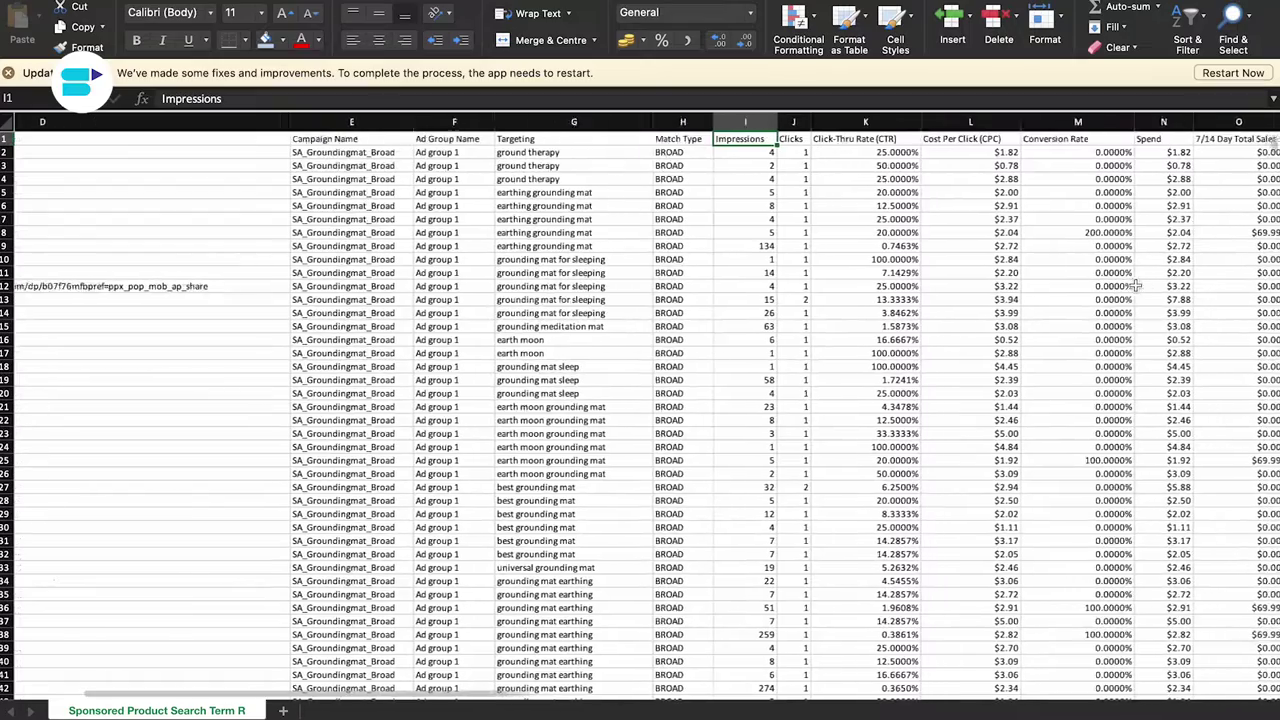
{"action": "scroll", "coordinate": [1136, 286], "scroll_direction": "right", "scroll_amount": 4}
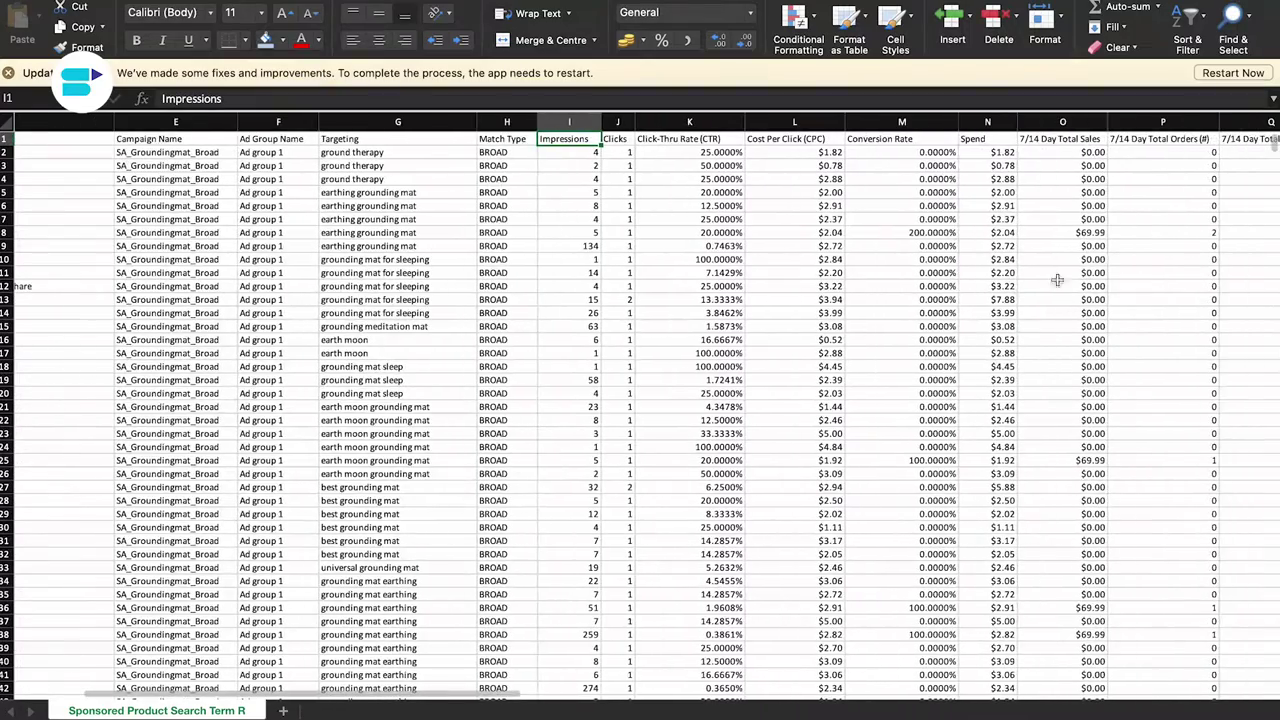
{"action": "left_click", "coordinate": [618, 141]}
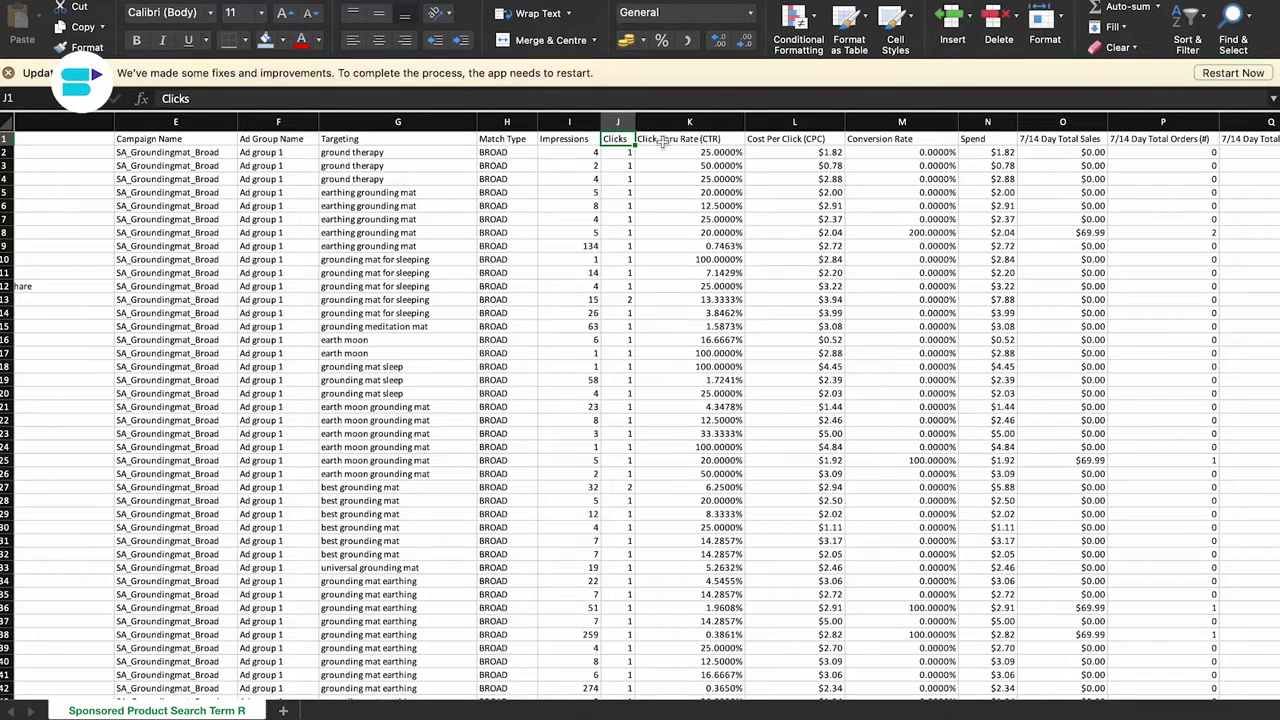
{"action": "left_click", "coordinate": [731, 139]}
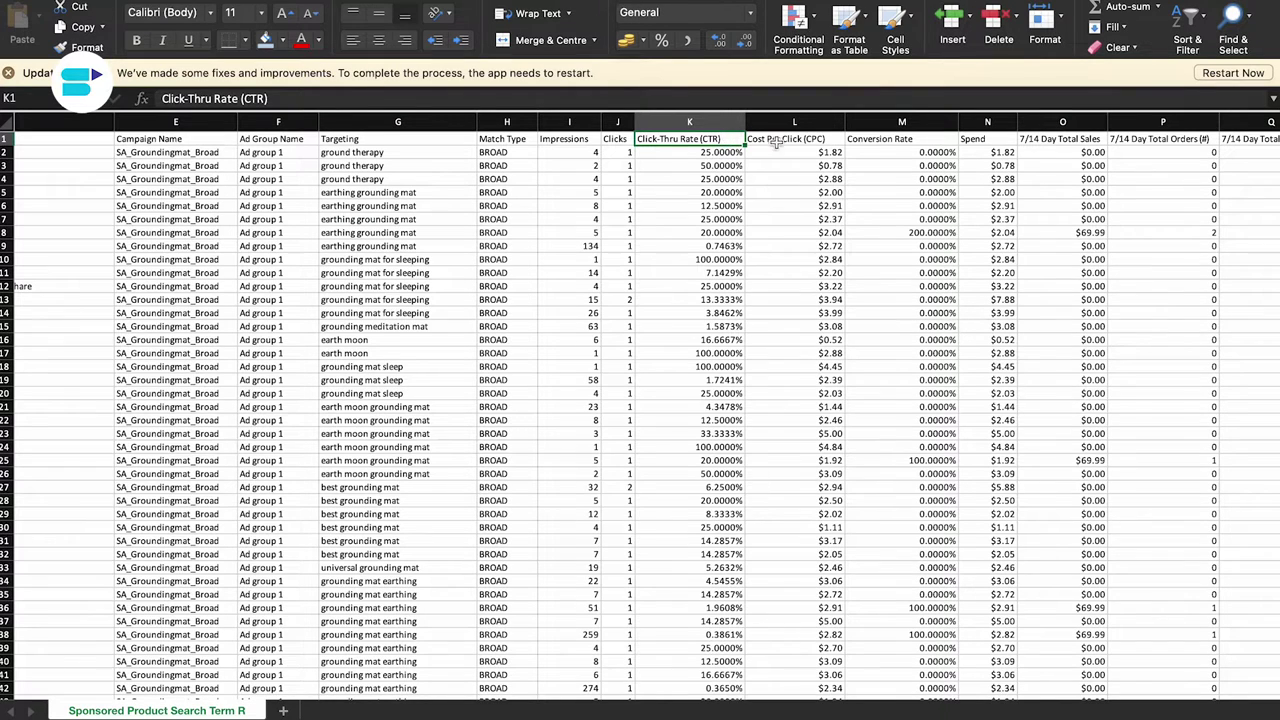
{"action": "left_click", "coordinate": [822, 143]}
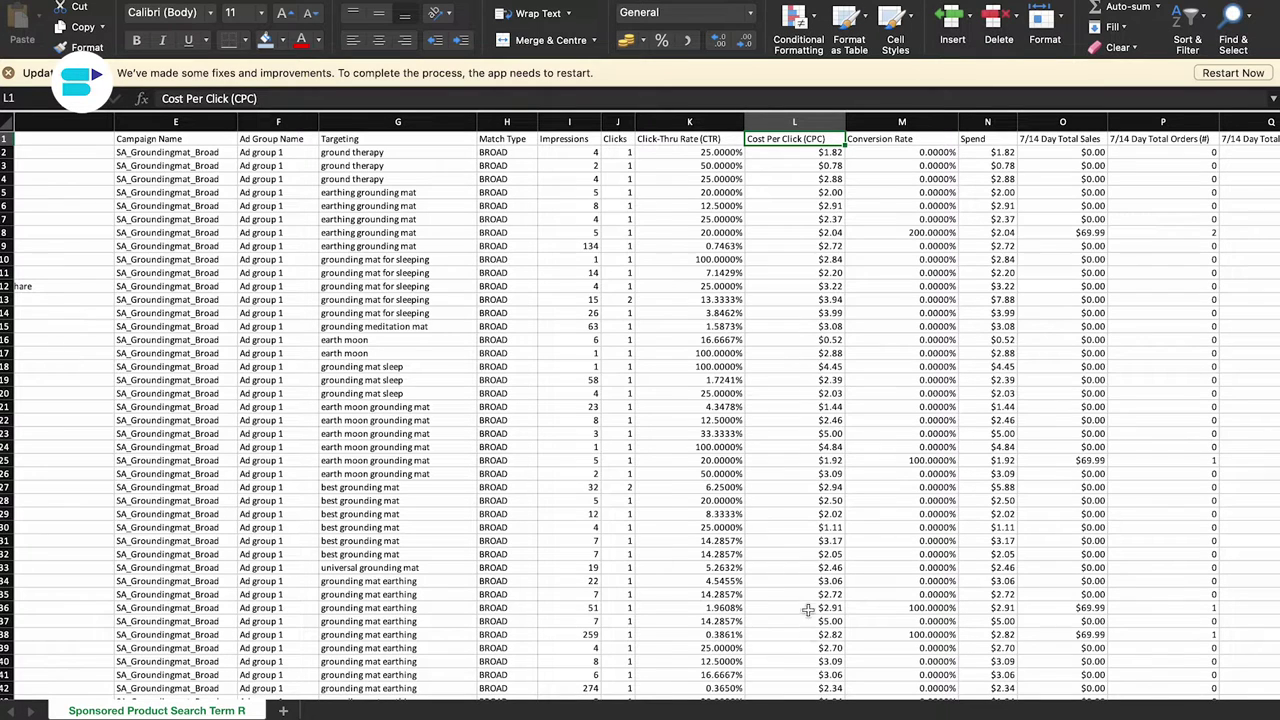
{"action": "left_click", "coordinate": [916, 144]}
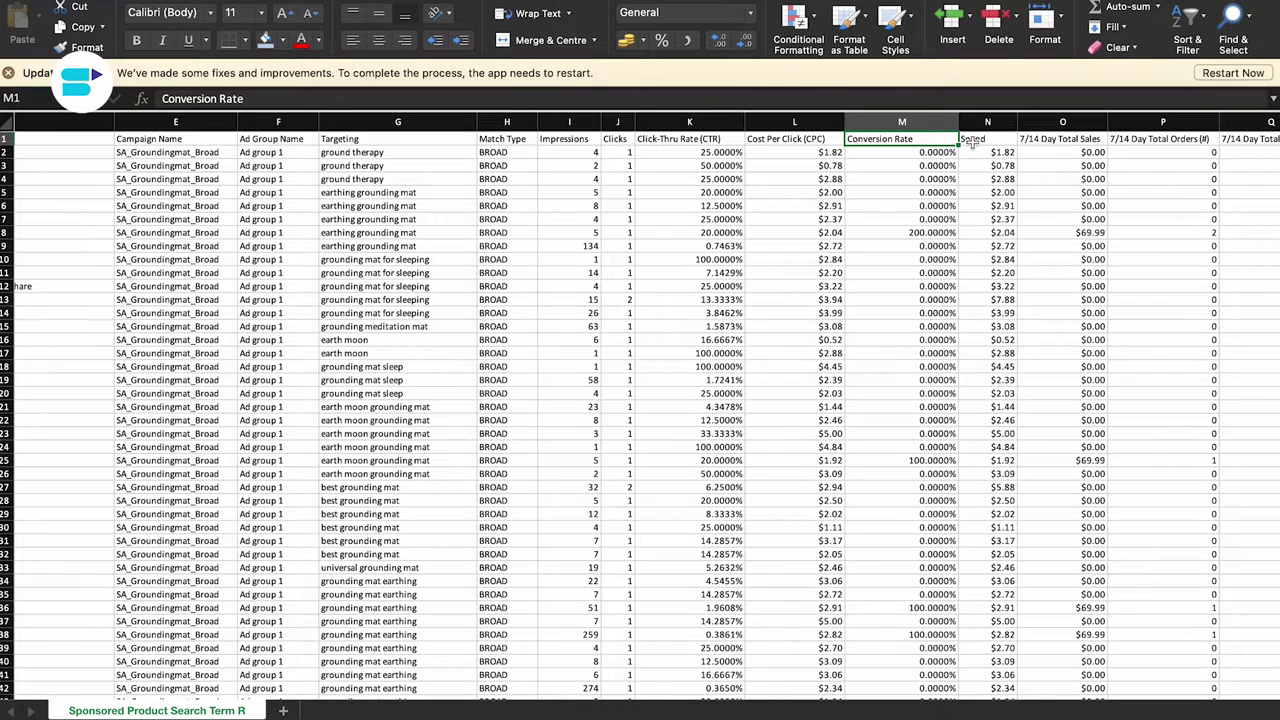
{"action": "left_click", "coordinate": [1002, 138]}
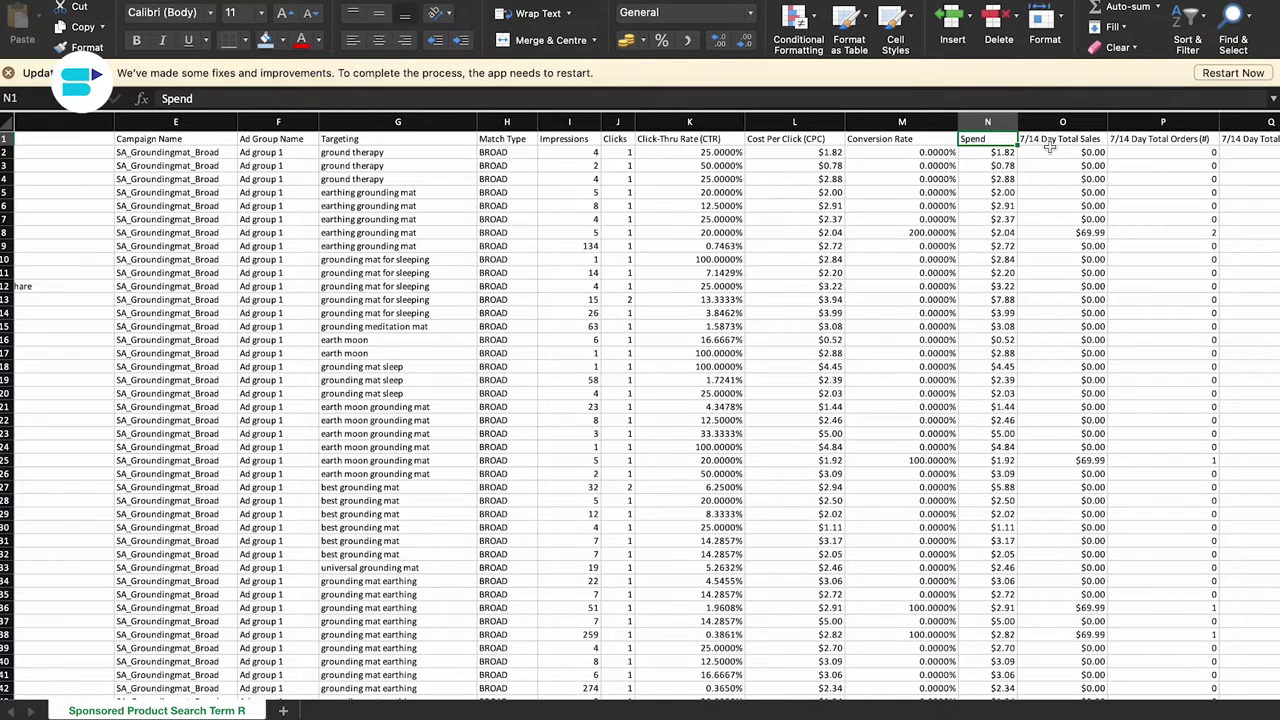
{"action": "left_click", "coordinate": [1078, 144]}
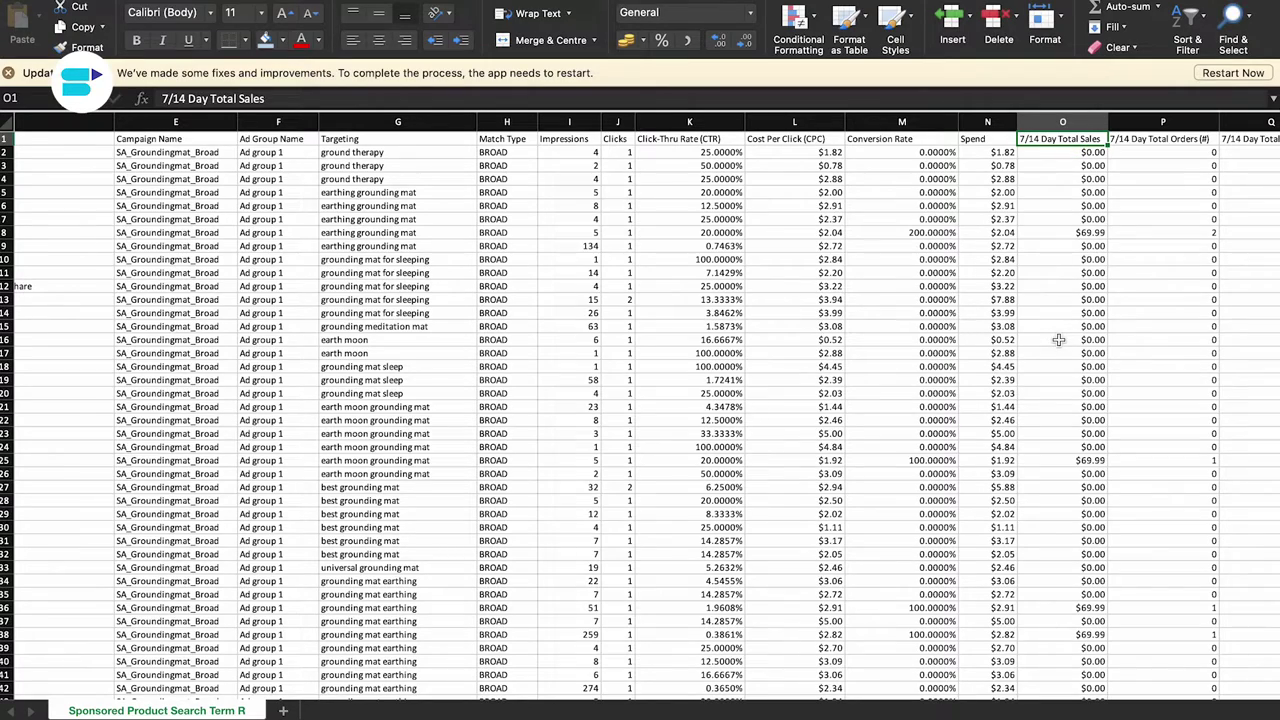
{"action": "scroll", "coordinate": [1055, 400], "scroll_direction": "down", "scroll_amount": 3}
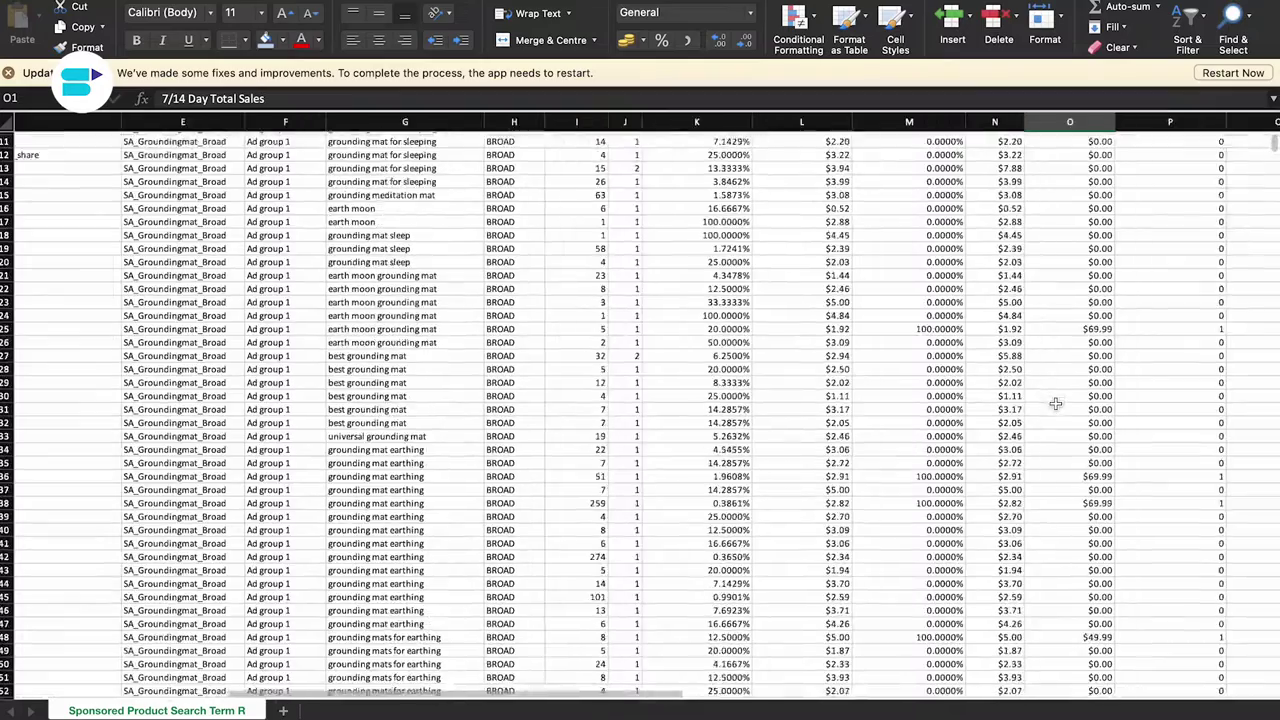
{"action": "scroll", "coordinate": [1055, 403], "scroll_direction": "up", "scroll_amount": 3}
{"action": "scroll", "coordinate": [1055, 403], "scroll_direction": "right", "scroll_amount": 2}
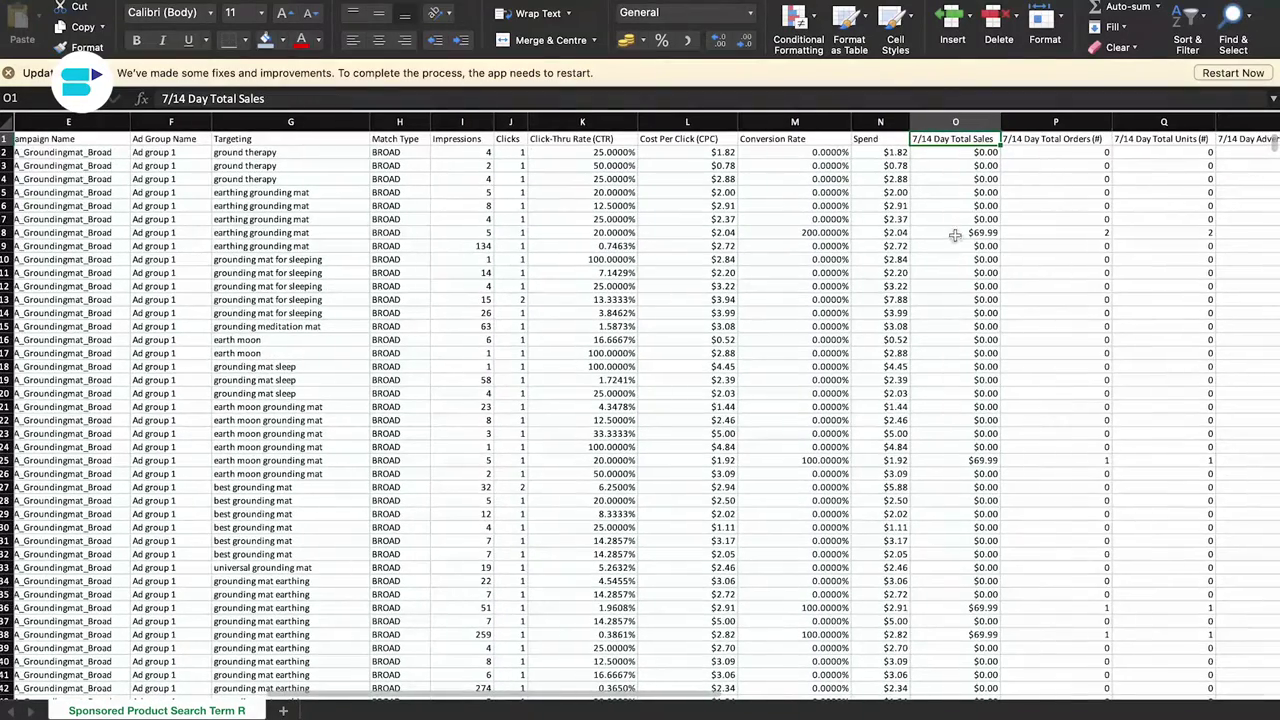
{"action": "left_click", "coordinate": [1060, 140]}
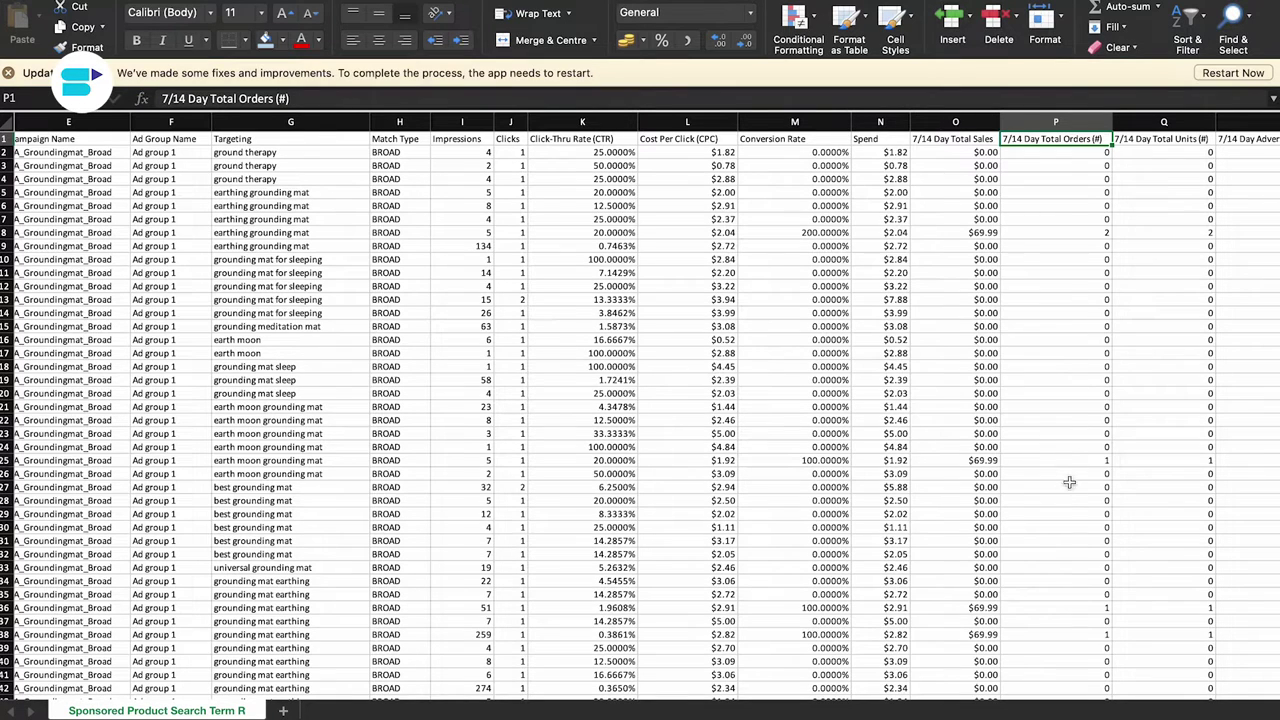
{"action": "left_click", "coordinate": [1172, 141]}
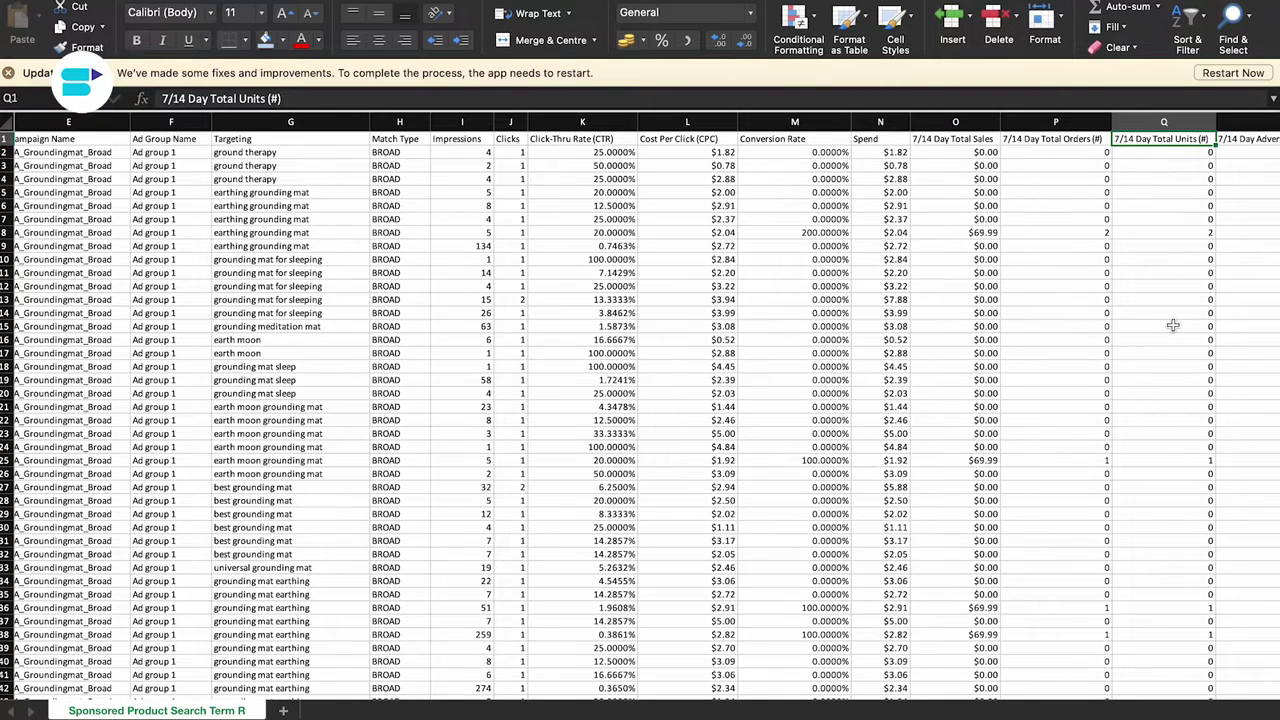
{"action": "scroll", "coordinate": [1210, 201], "scroll_direction": "right", "scroll_amount": 2}
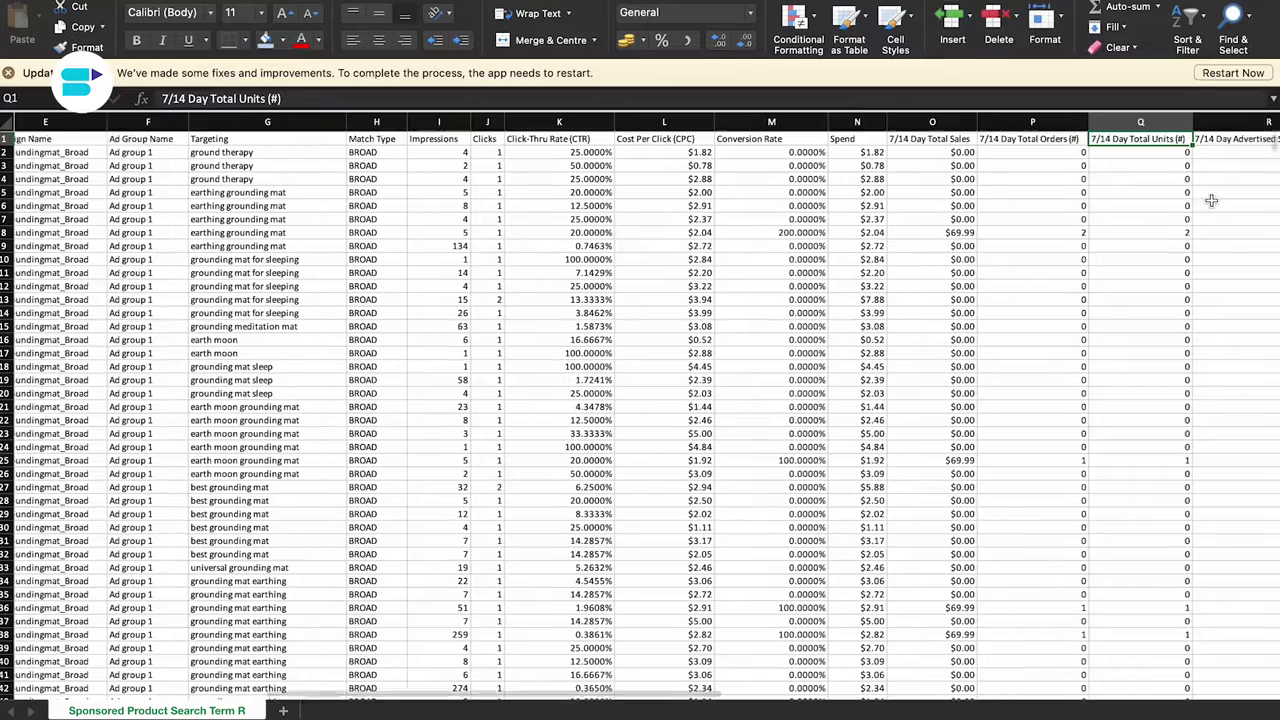
{"action": "left_click", "coordinate": [1175, 141]}
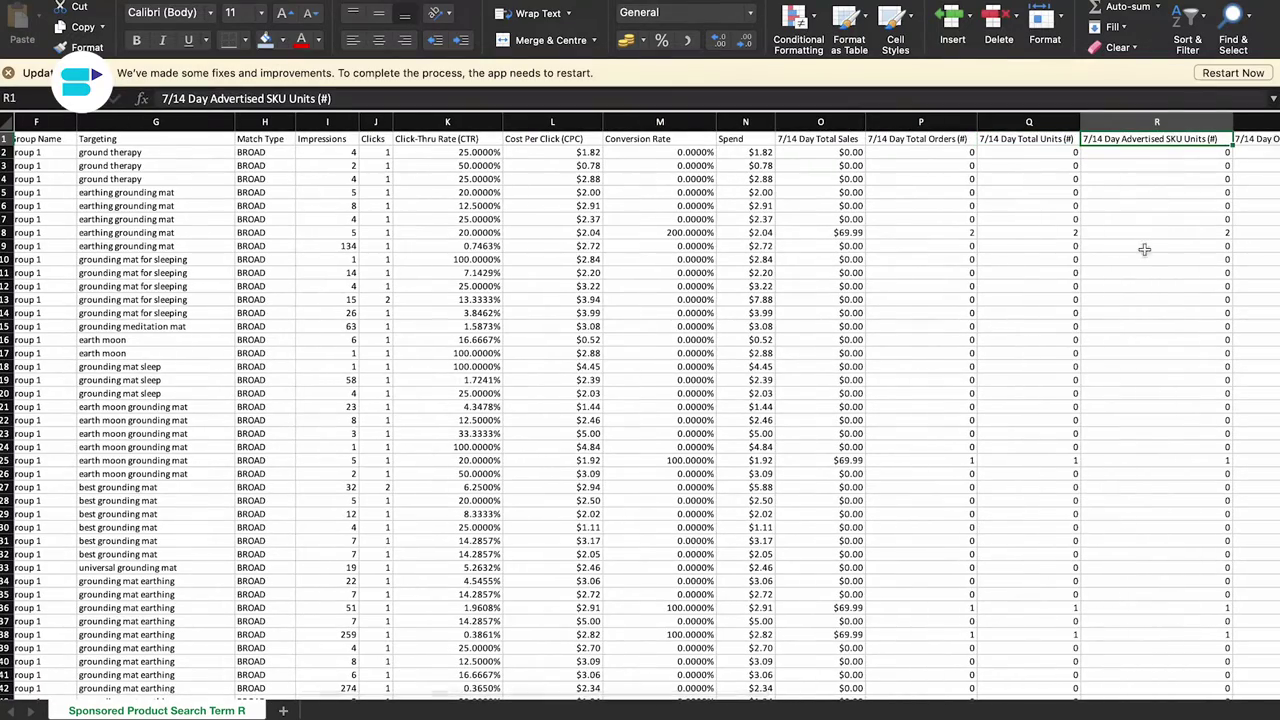
{"action": "scroll", "coordinate": [1174, 298], "scroll_direction": "right", "scroll_amount": 3}
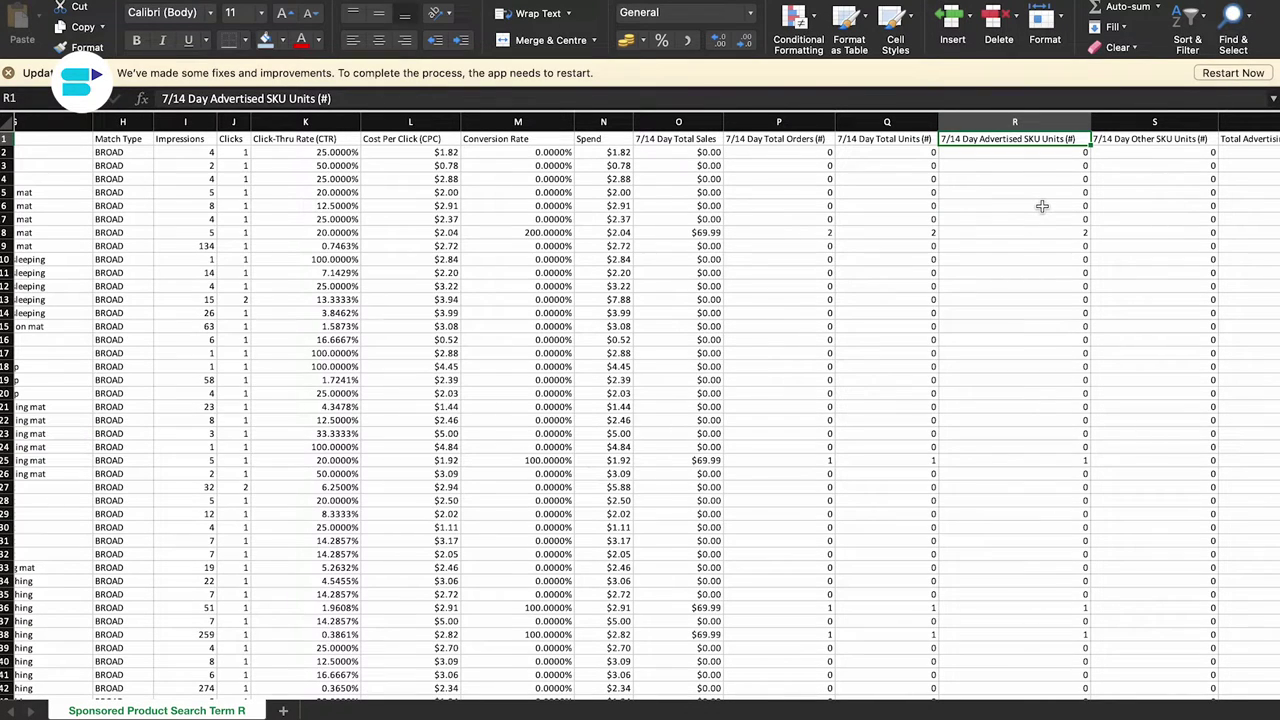
{"action": "left_click", "coordinate": [1155, 143]}
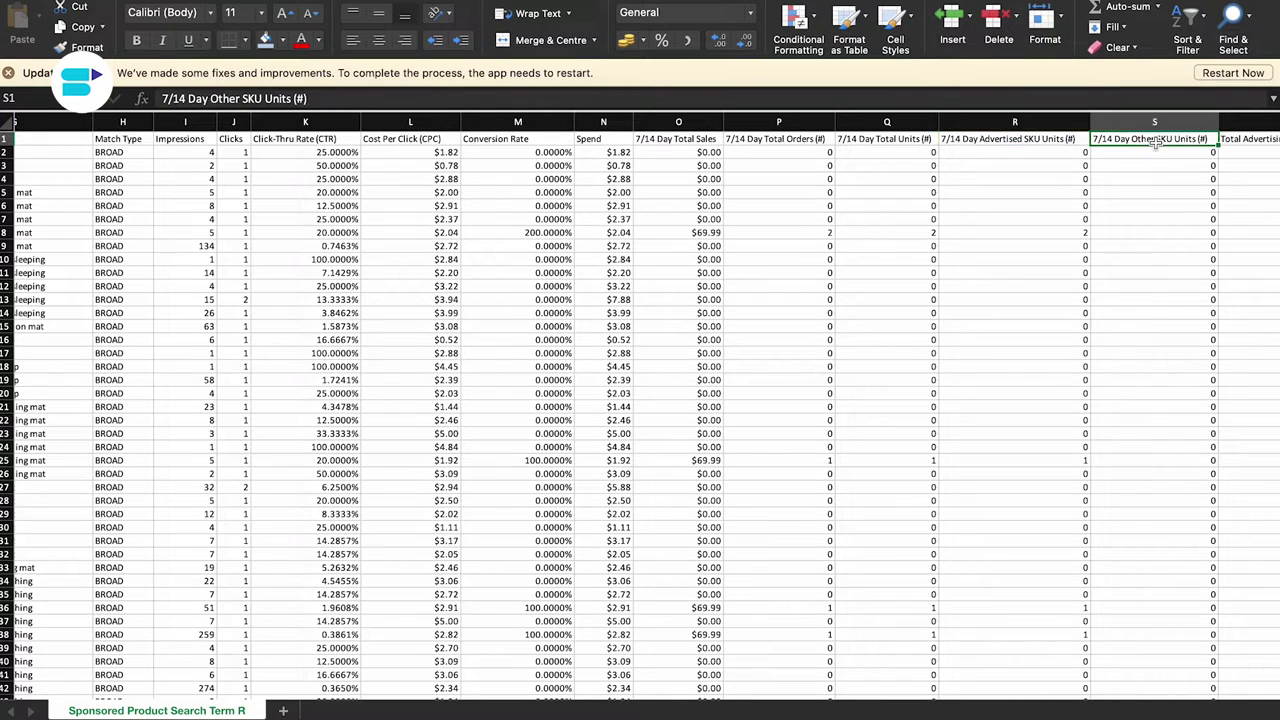